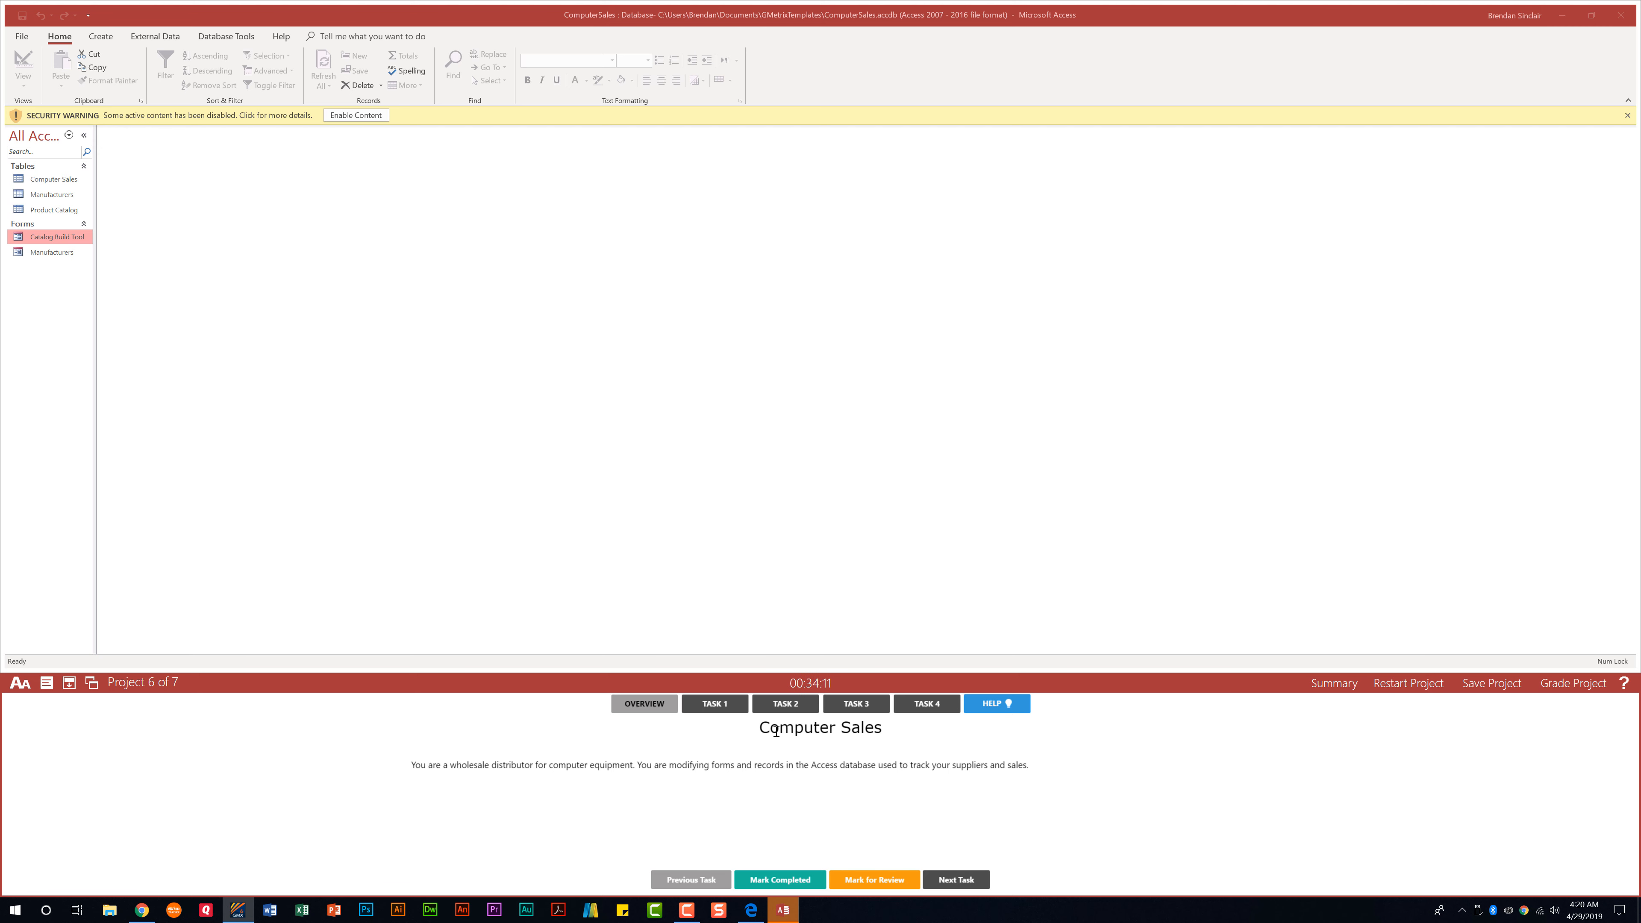
# - View Task 1, enable the database's disabled content, and show the Catalog Build Tool form in Print Preview
pyautogui.click(714, 704)
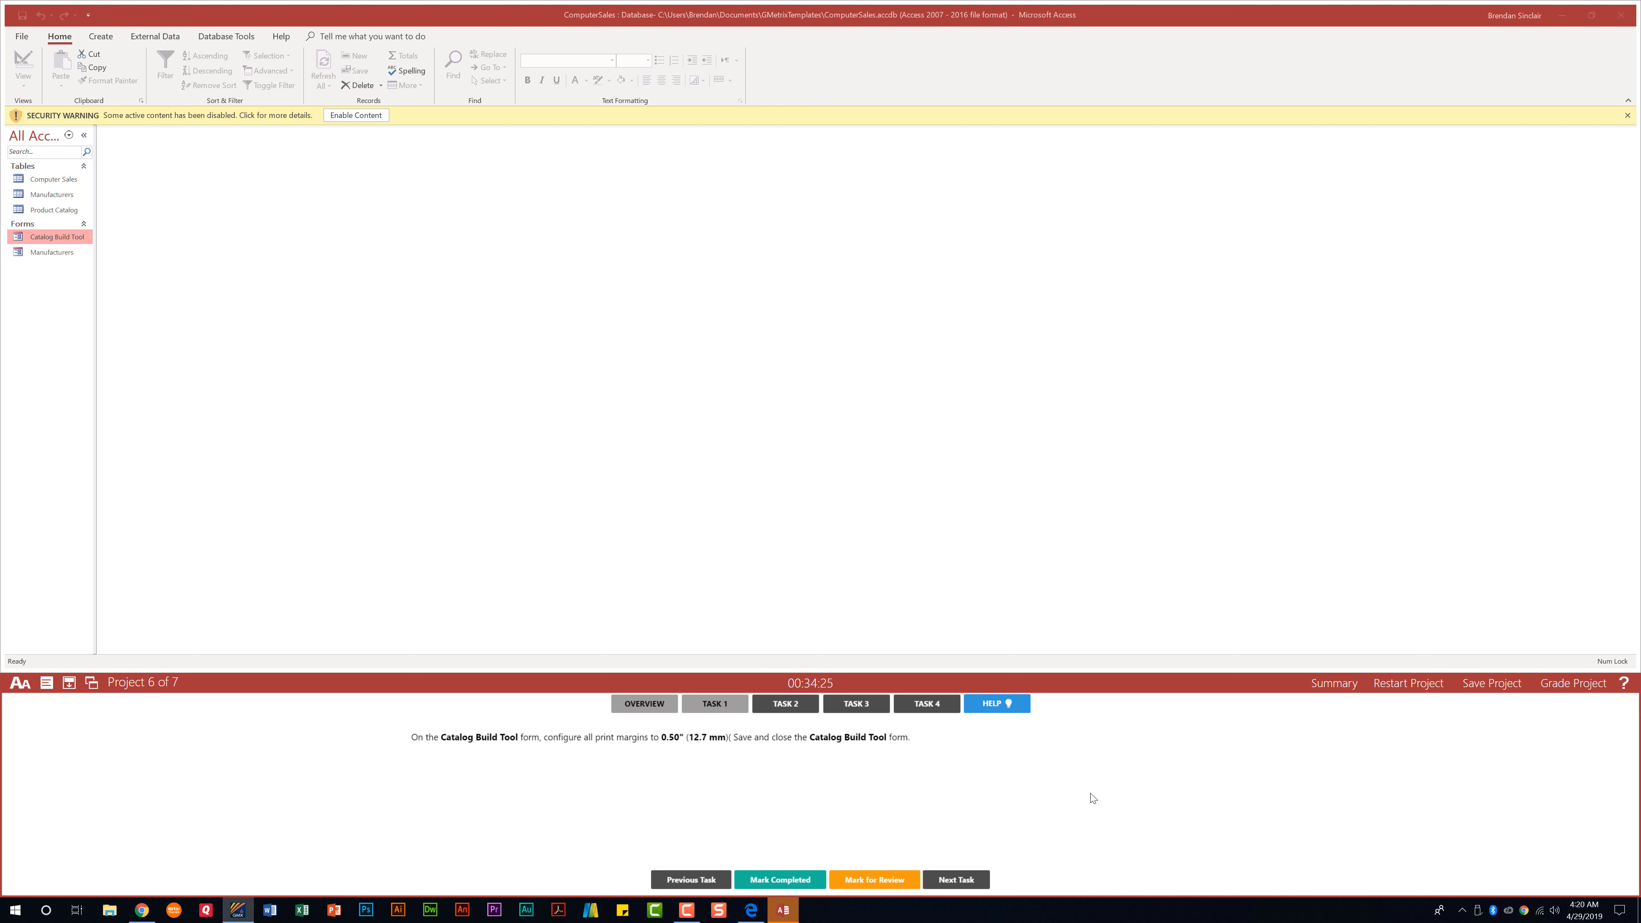
pyautogui.click(383, 117)
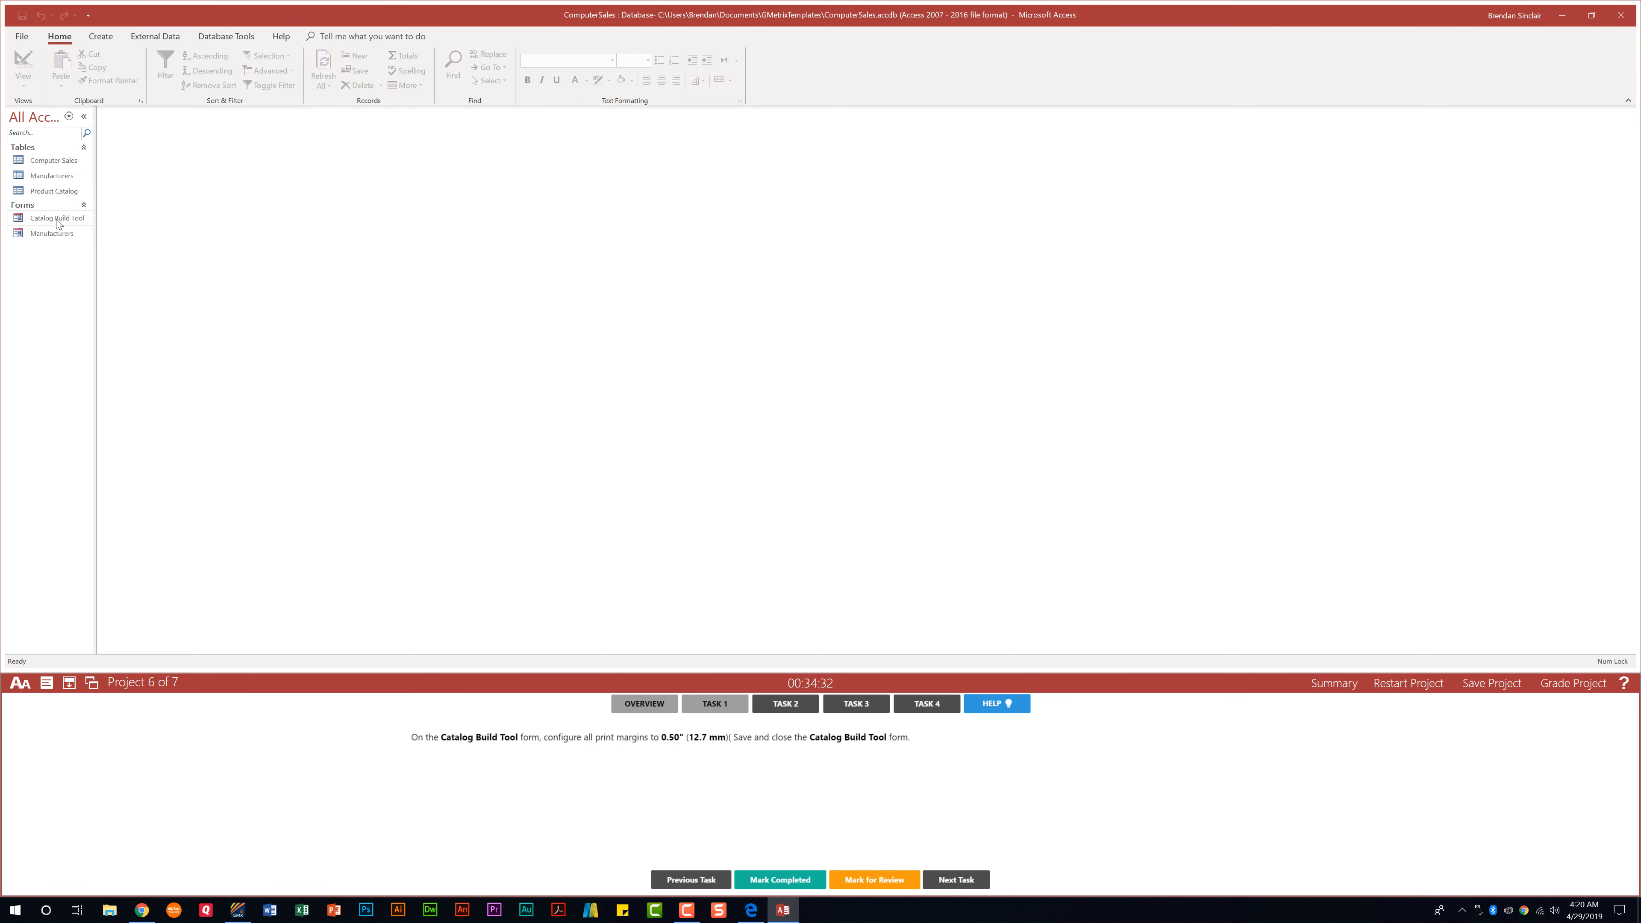
pyautogui.click(46, 223)
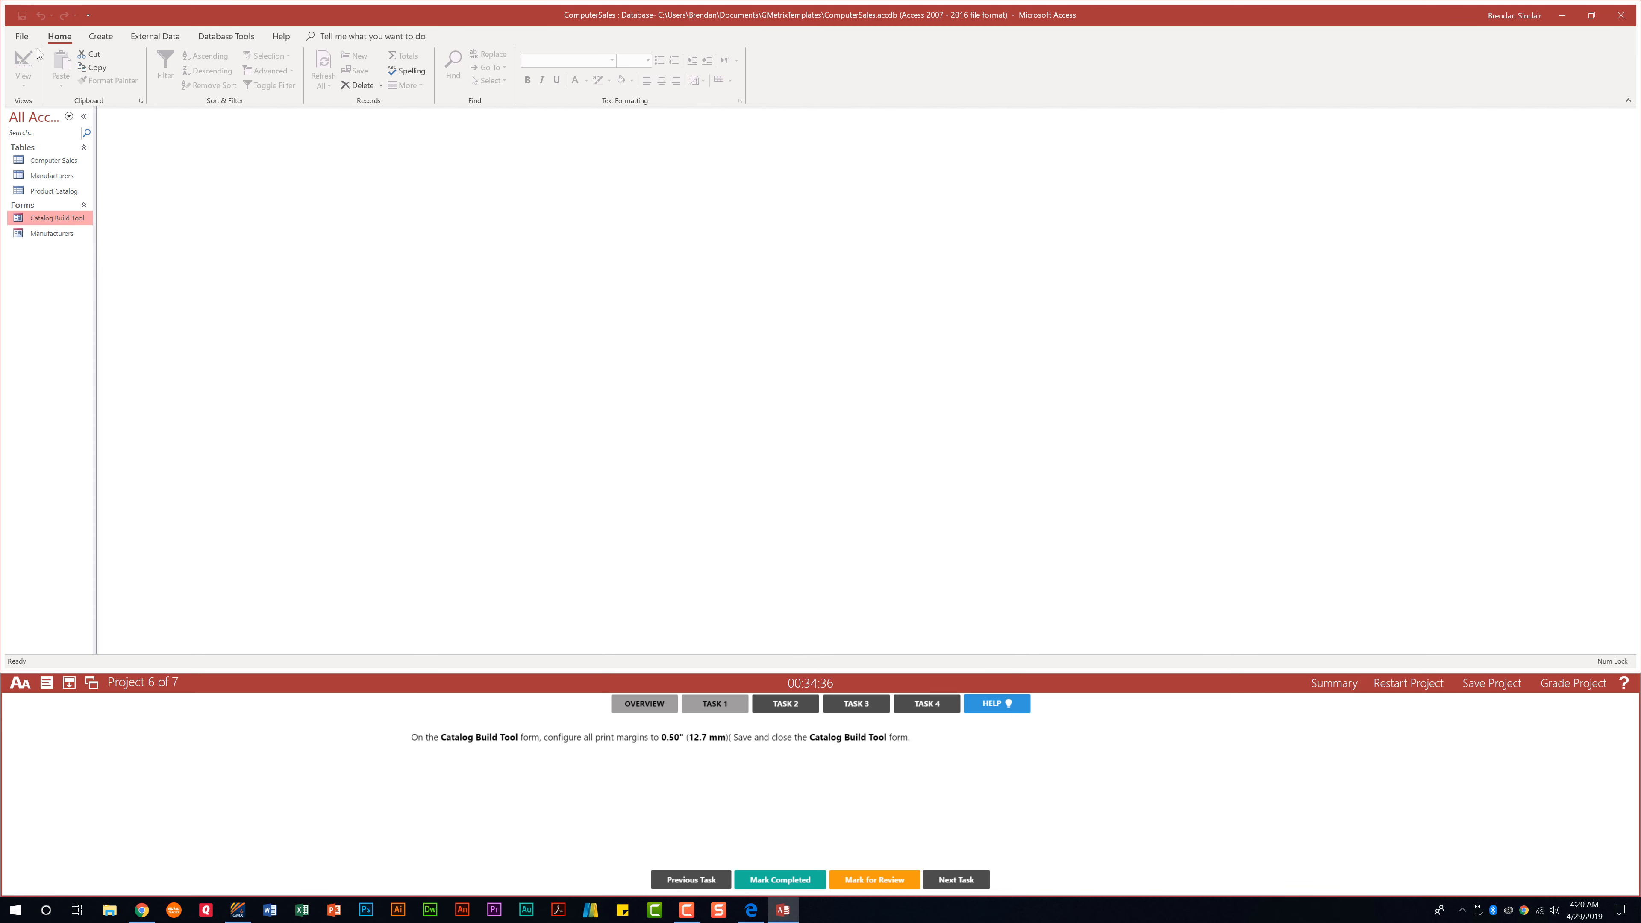
pyautogui.click(25, 38)
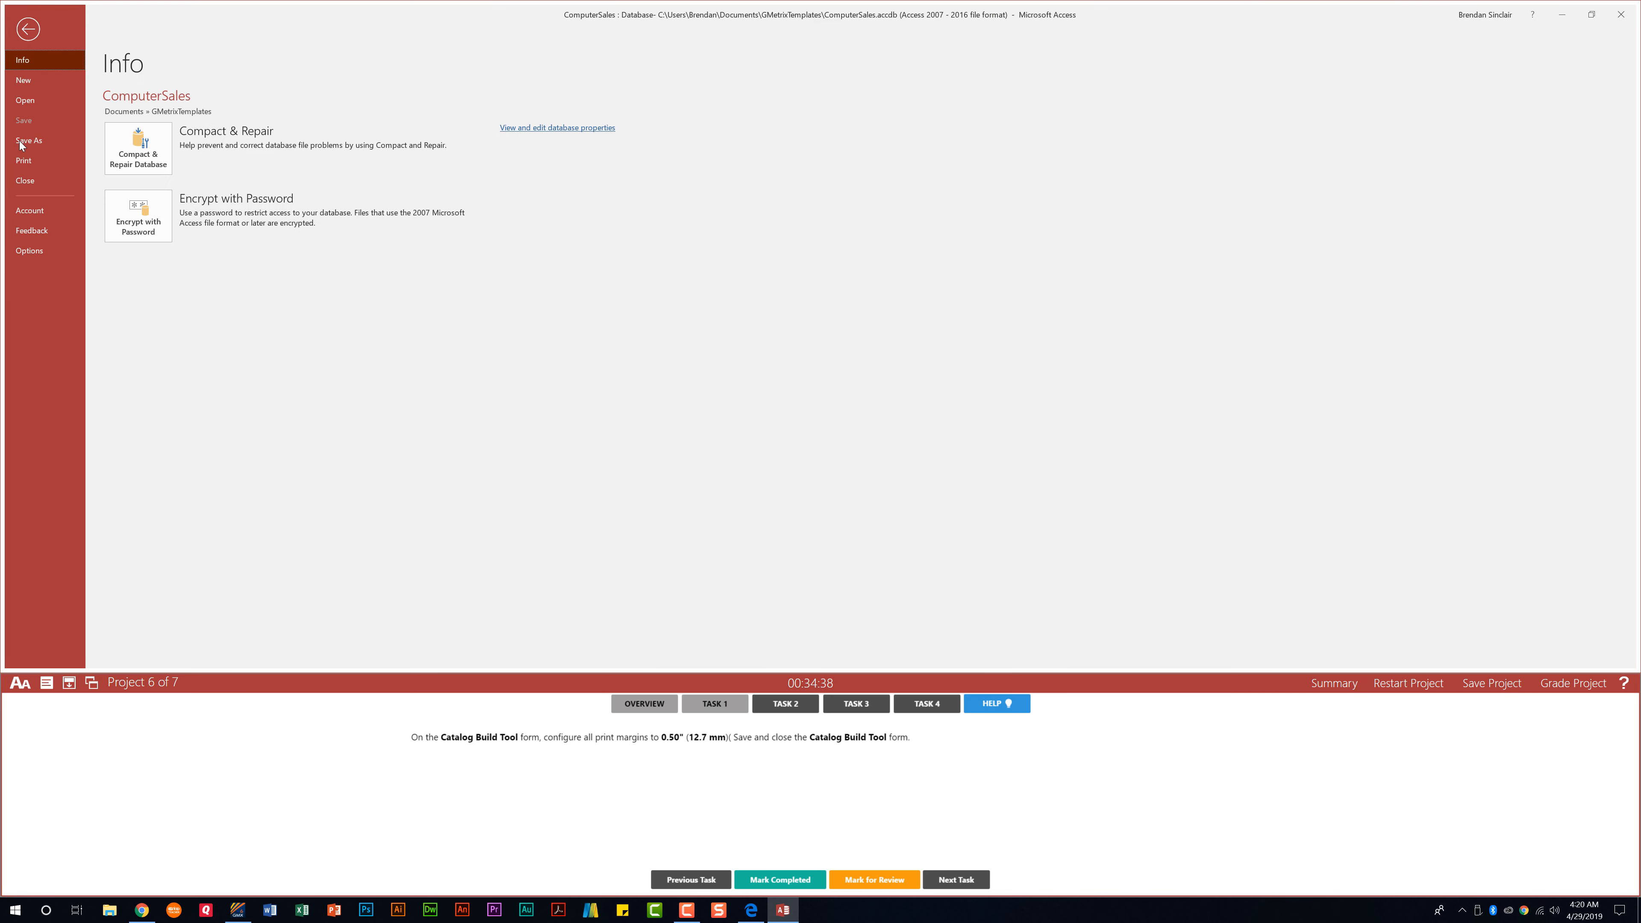
pyautogui.click(23, 160)
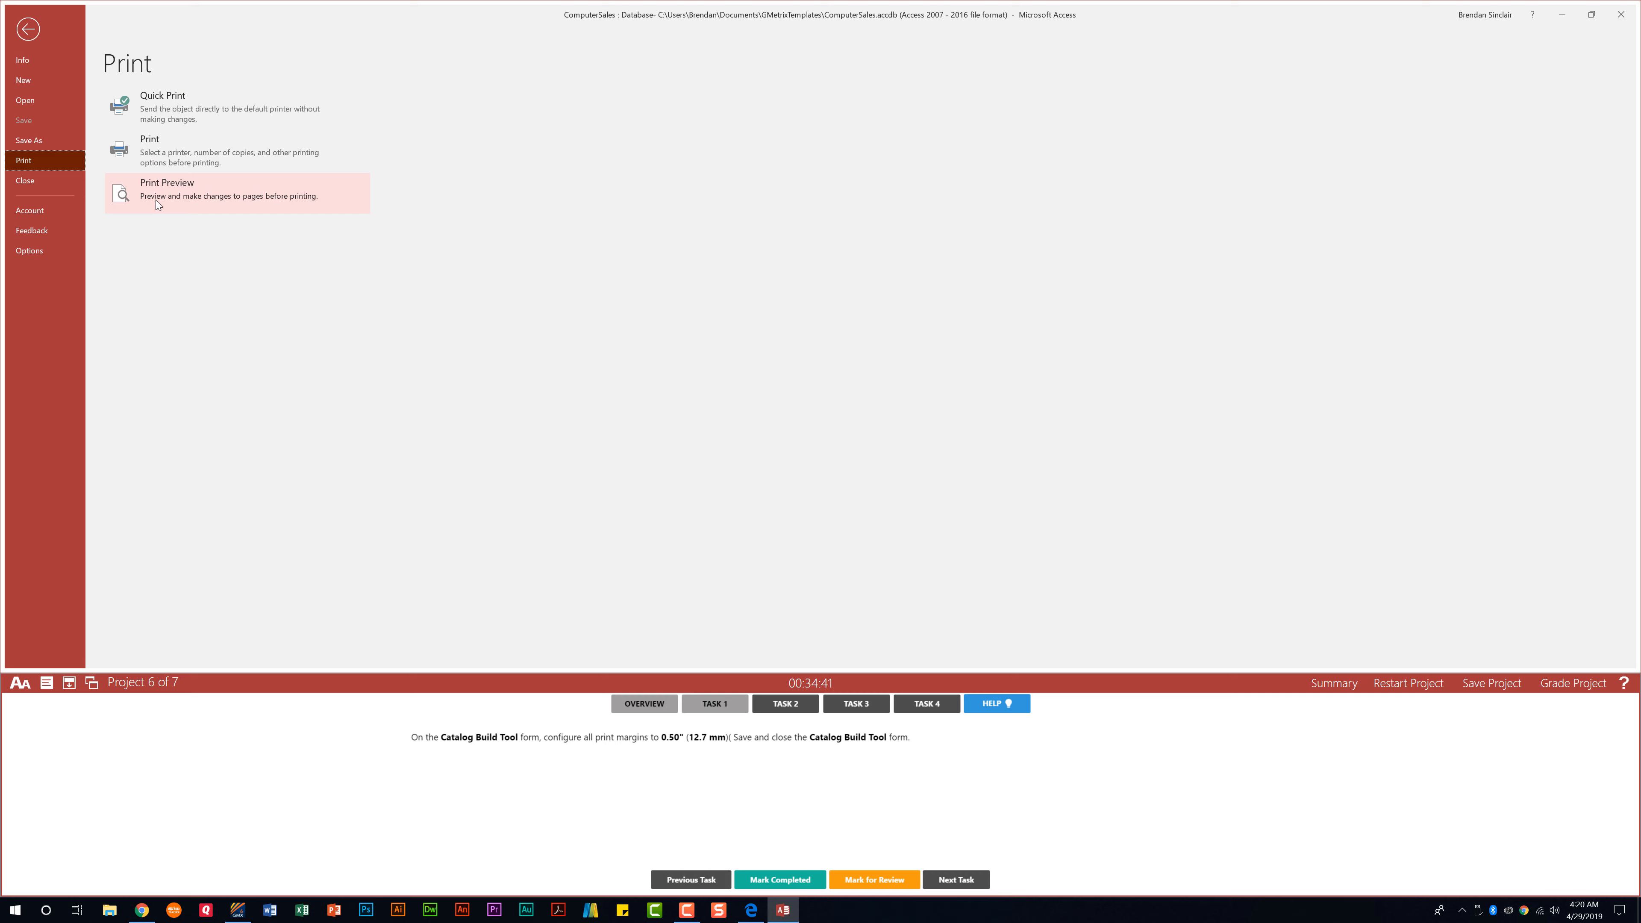
pyautogui.click(204, 202)
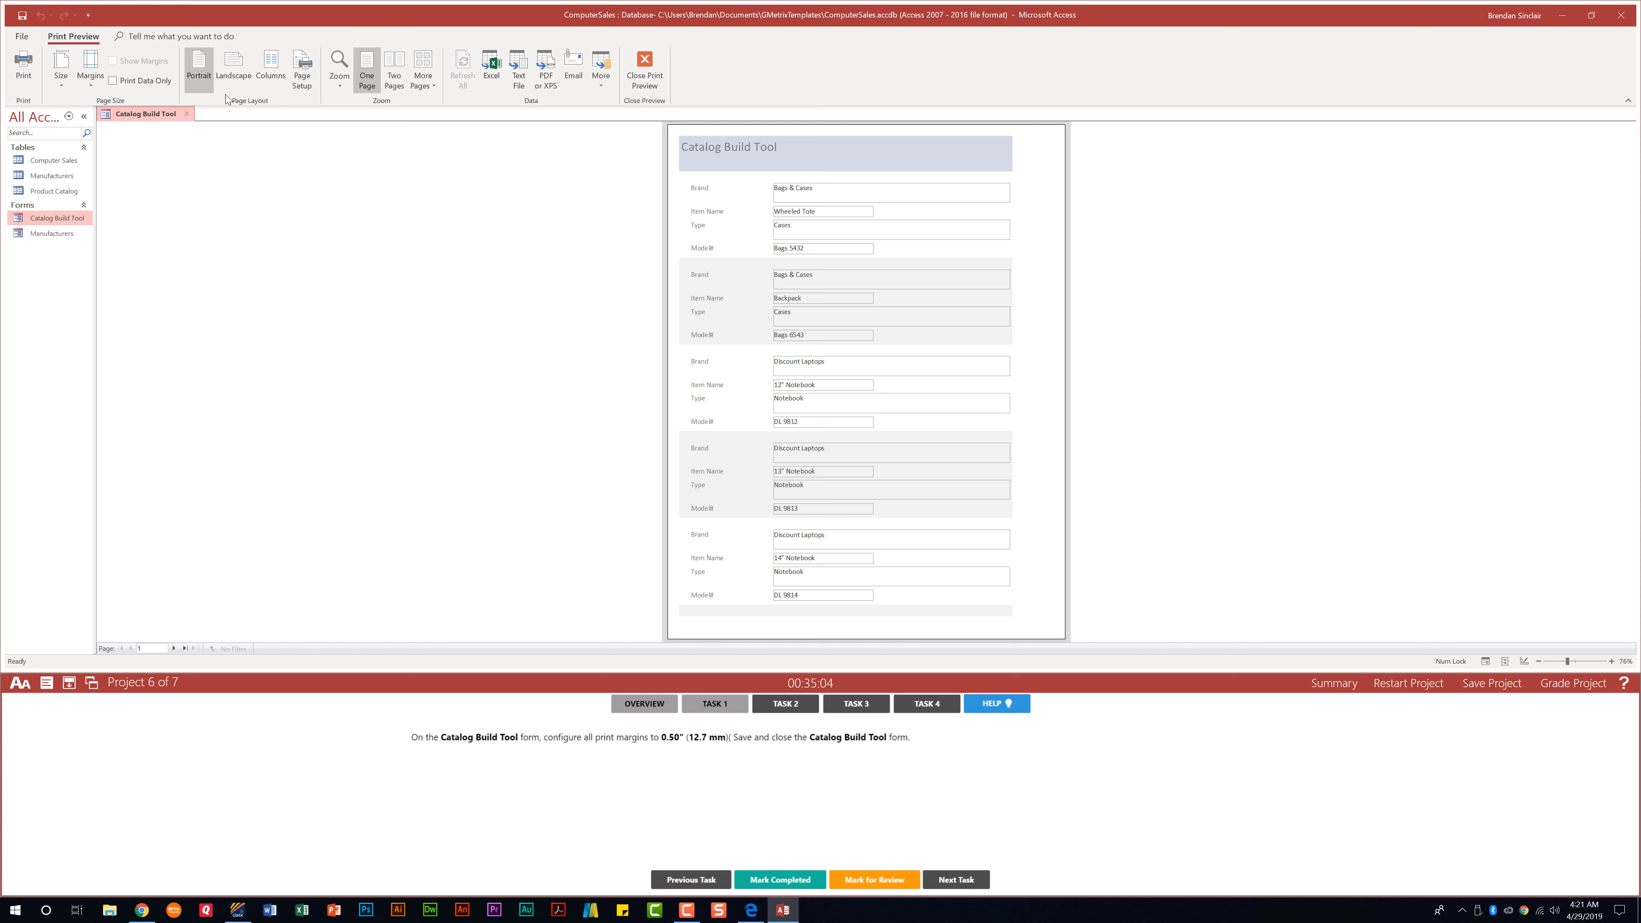
# - Set the top, bottom, left and right print margins of the Catalog Build Tool form to 0.5 inches
pyautogui.click(312, 82)
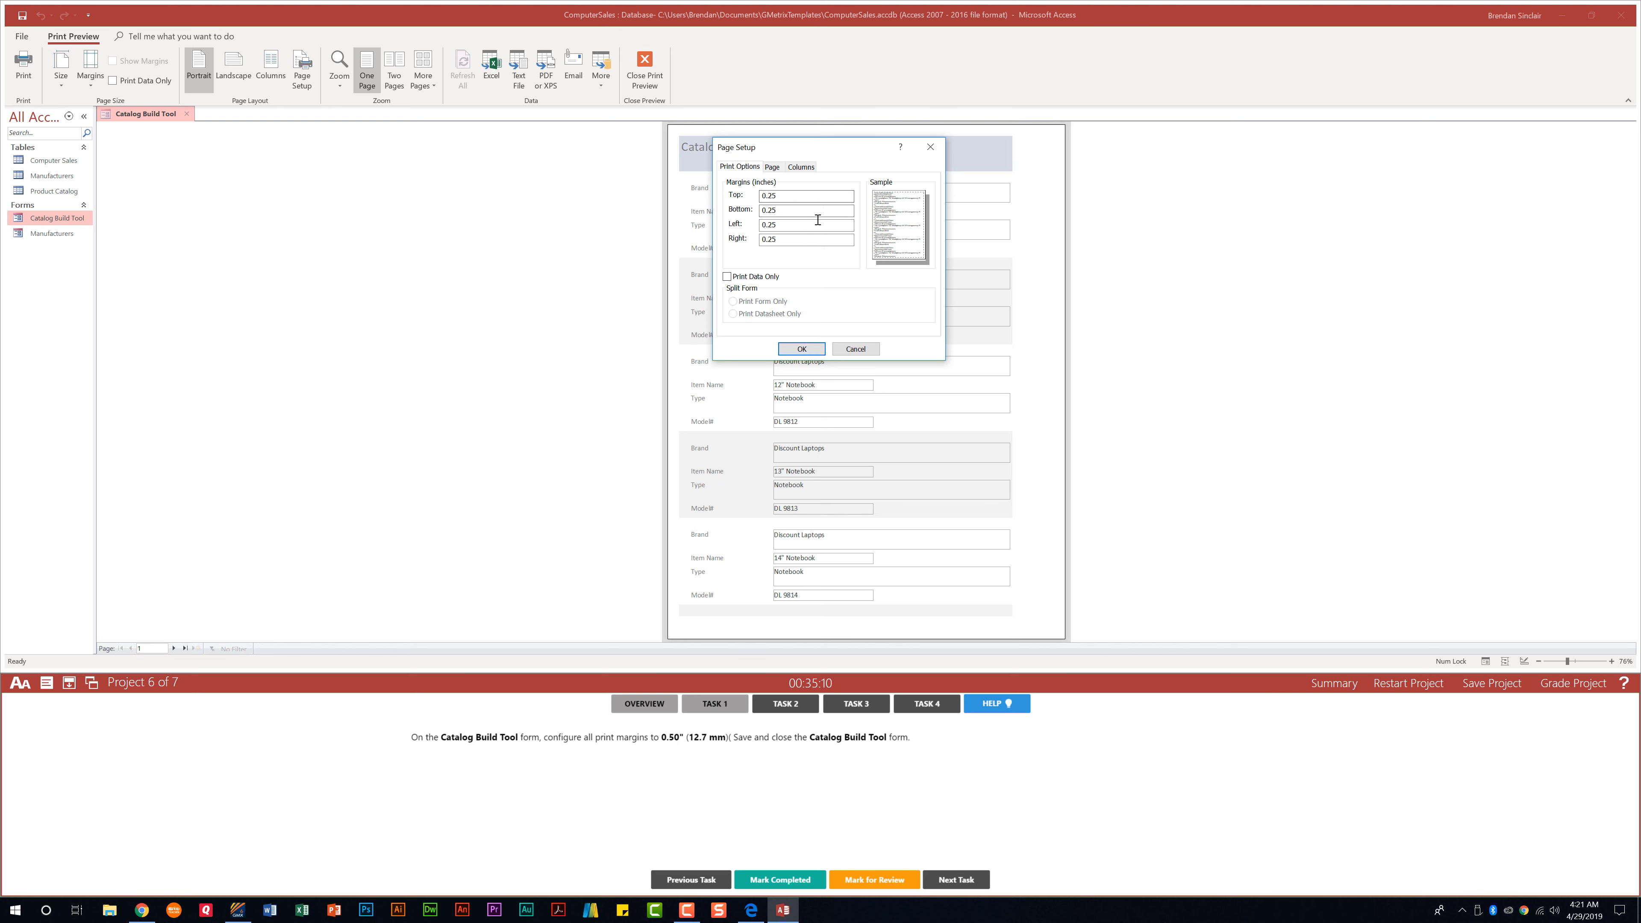
pyautogui.moveTo(804, 195); pyautogui.dragTo(765, 195)
pyautogui.write('5')
pyautogui.press('Tab')
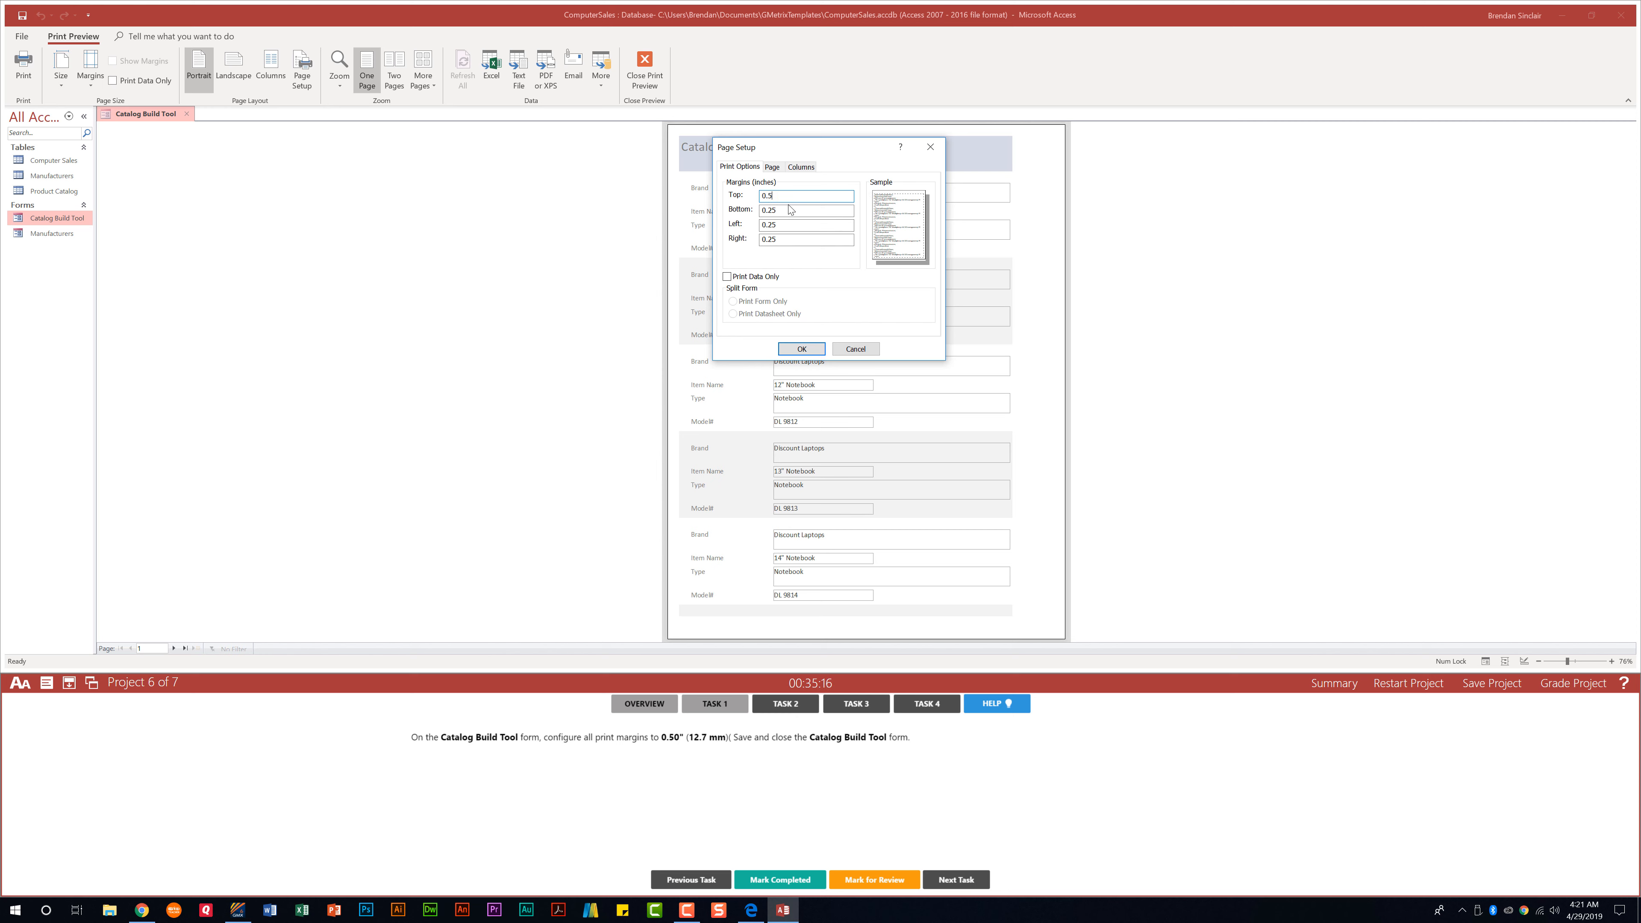
pyautogui.write('0.5')
pyautogui.press('Tab')
pyautogui.write('0.5')
pyautogui.press('Tab')
pyautogui.write('0.5')
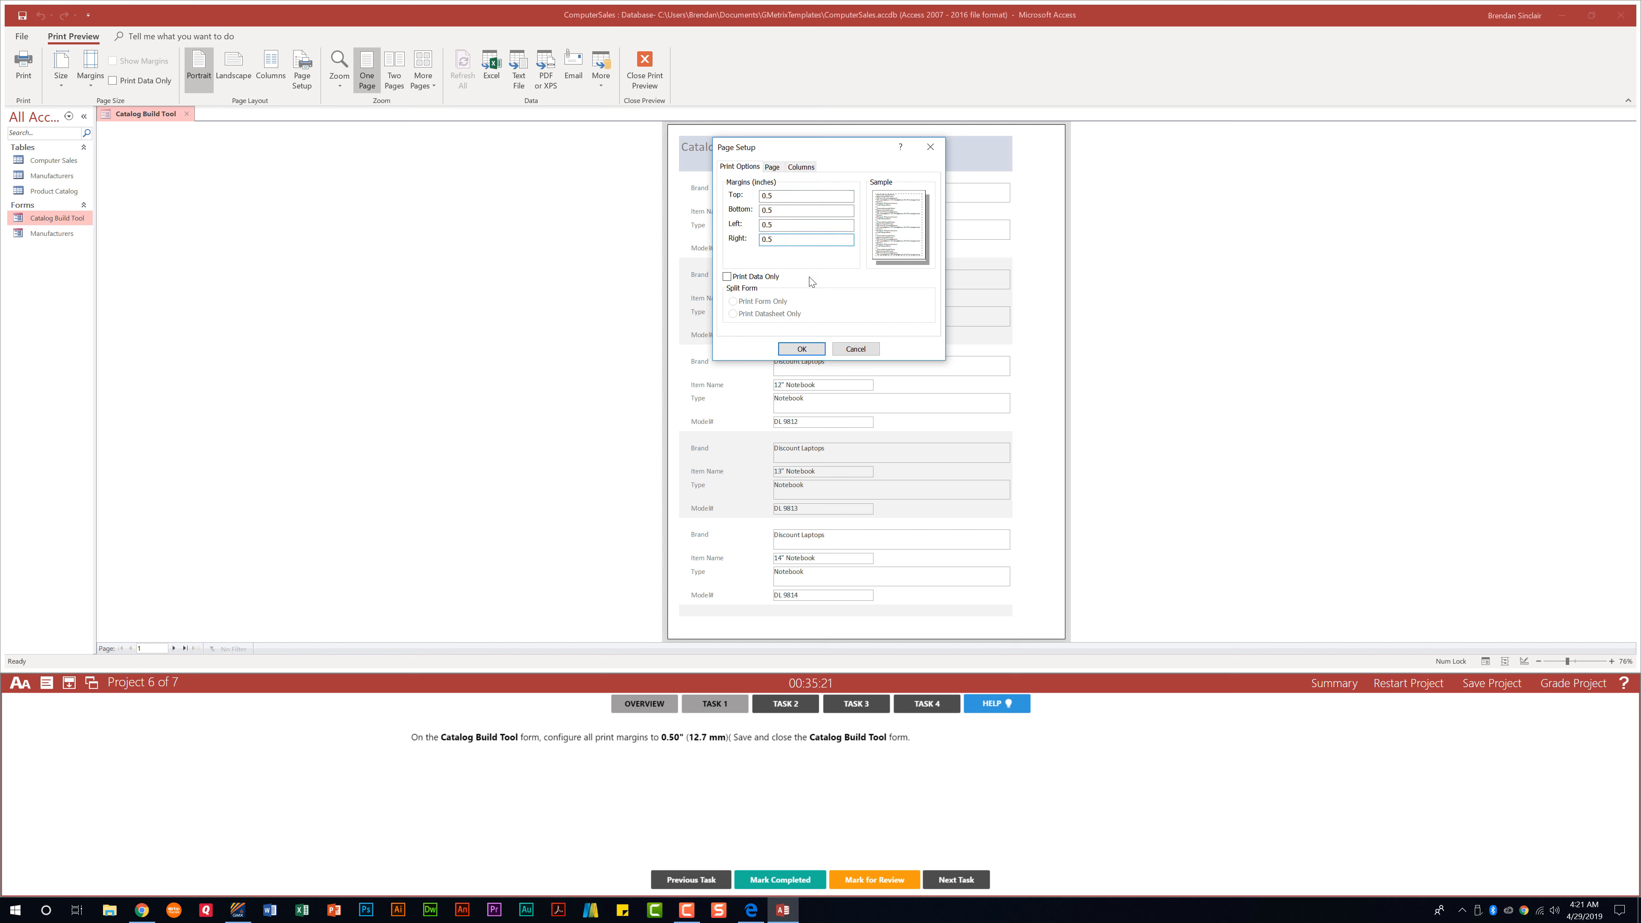
pyautogui.click(801, 349)
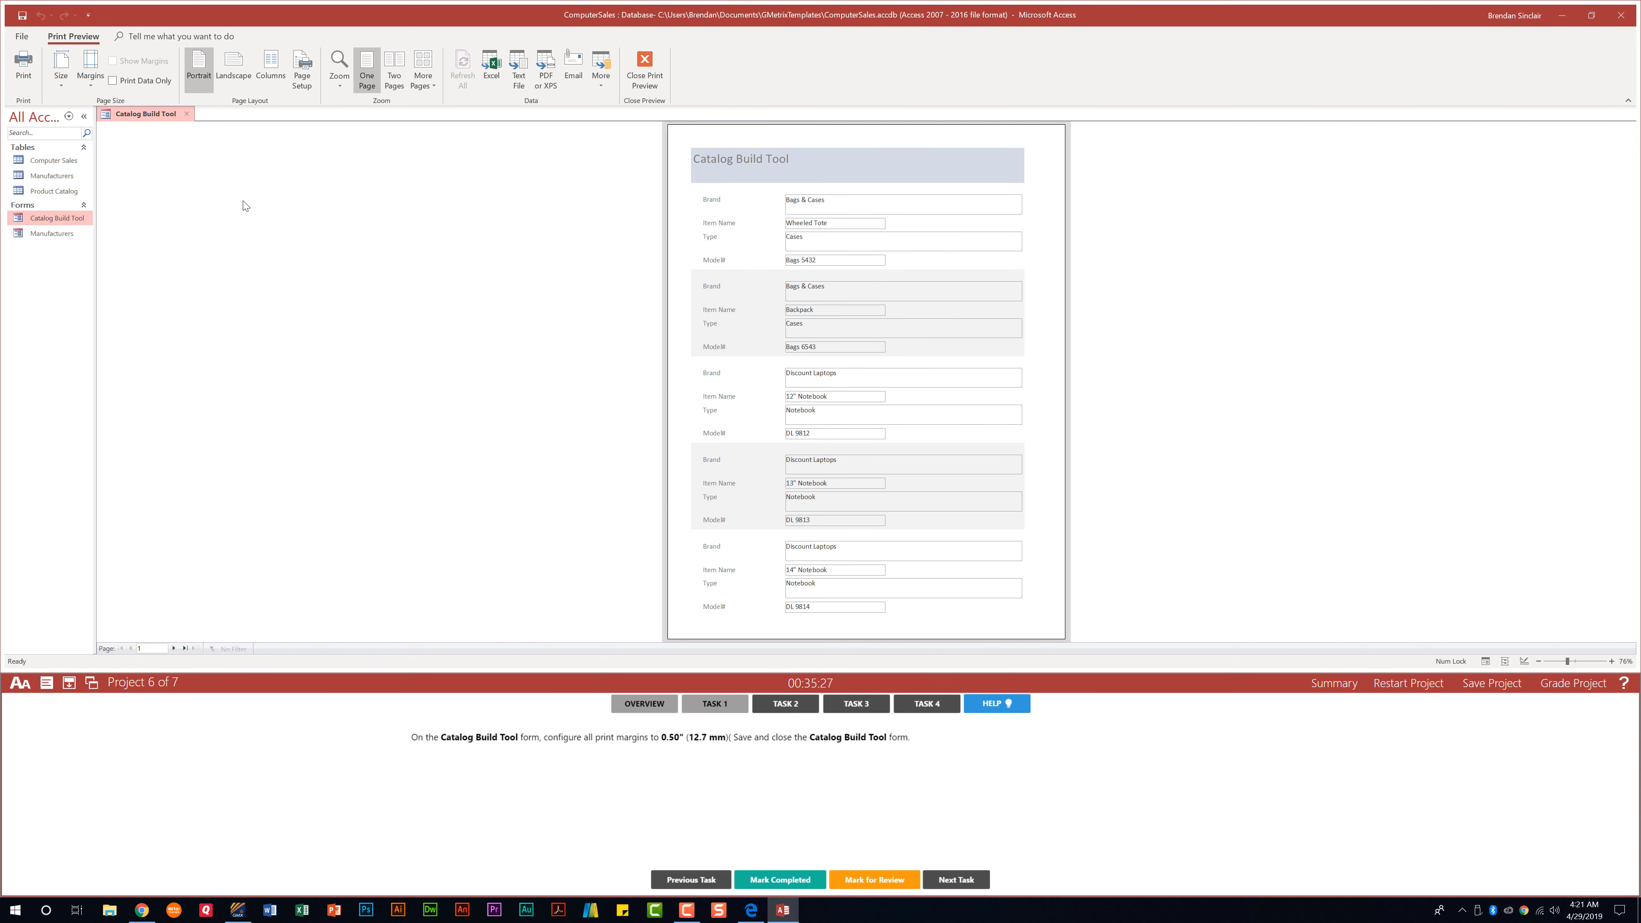
# - Close the Catalog Build Tool form and mark Task 1 completed, moving on to Task 2
pyautogui.click(186, 114)
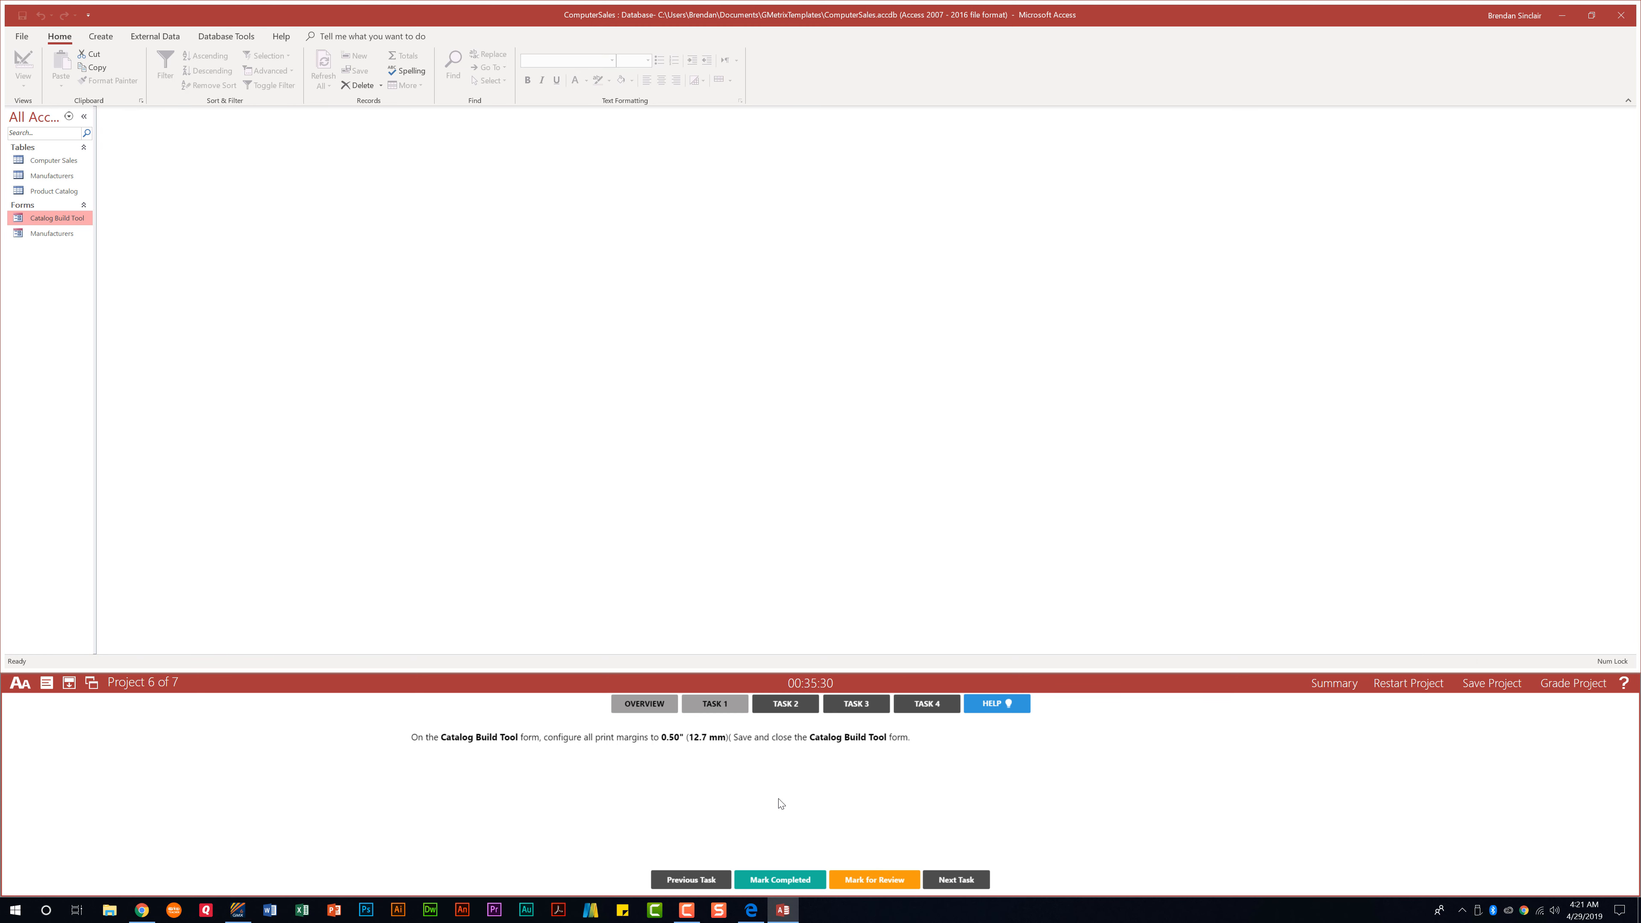
pyautogui.click(786, 883)
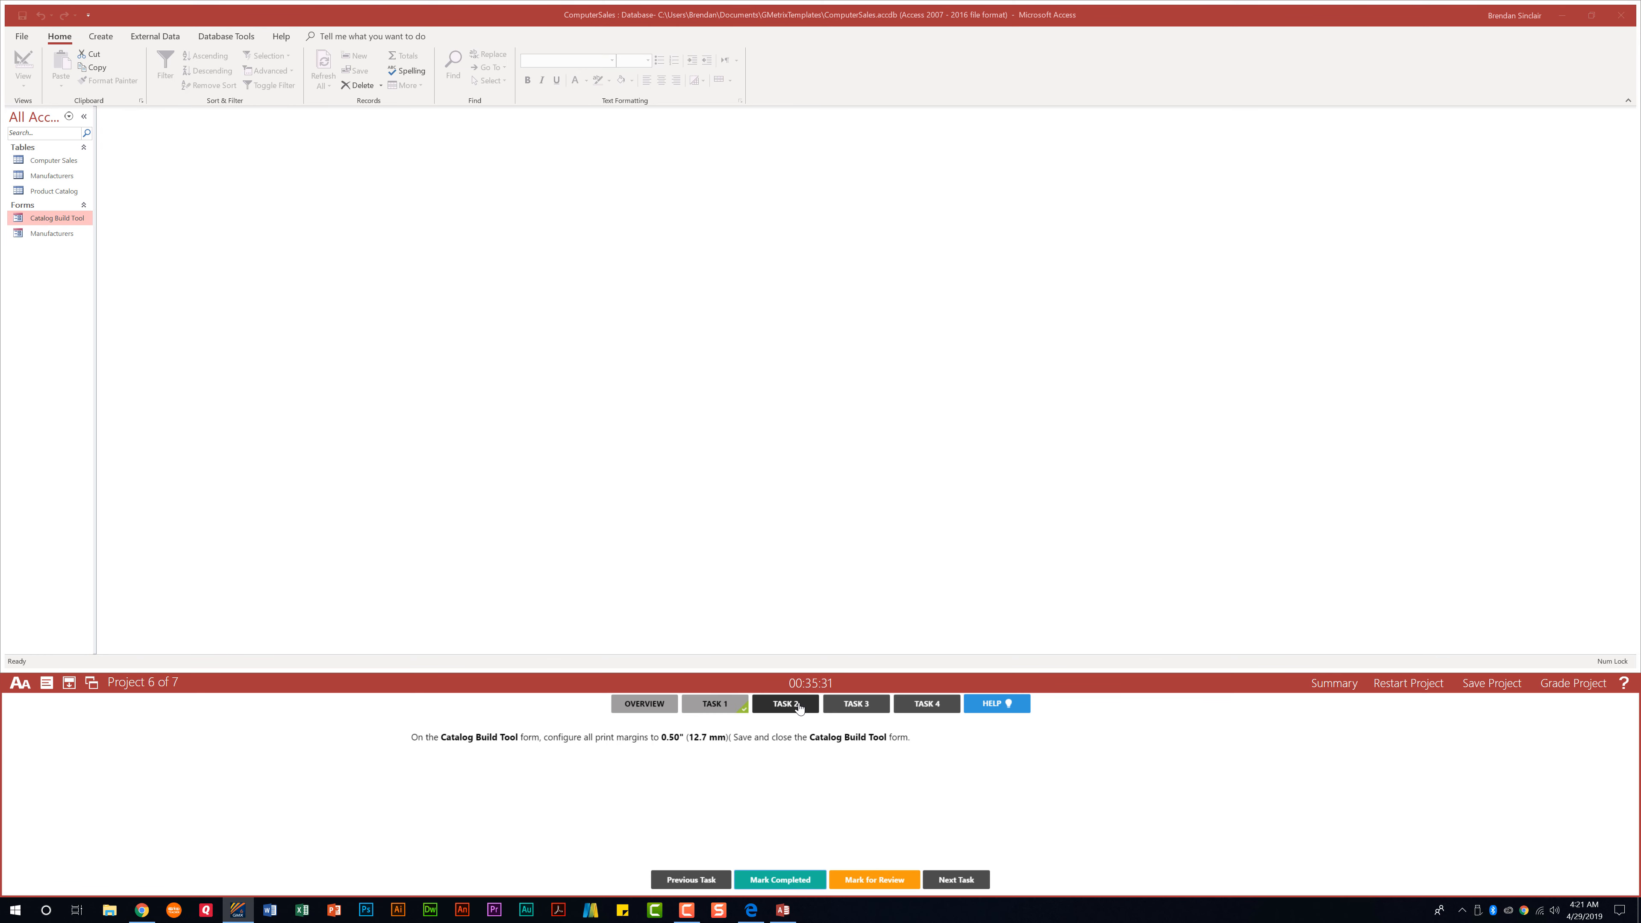
pyautogui.click(785, 703)
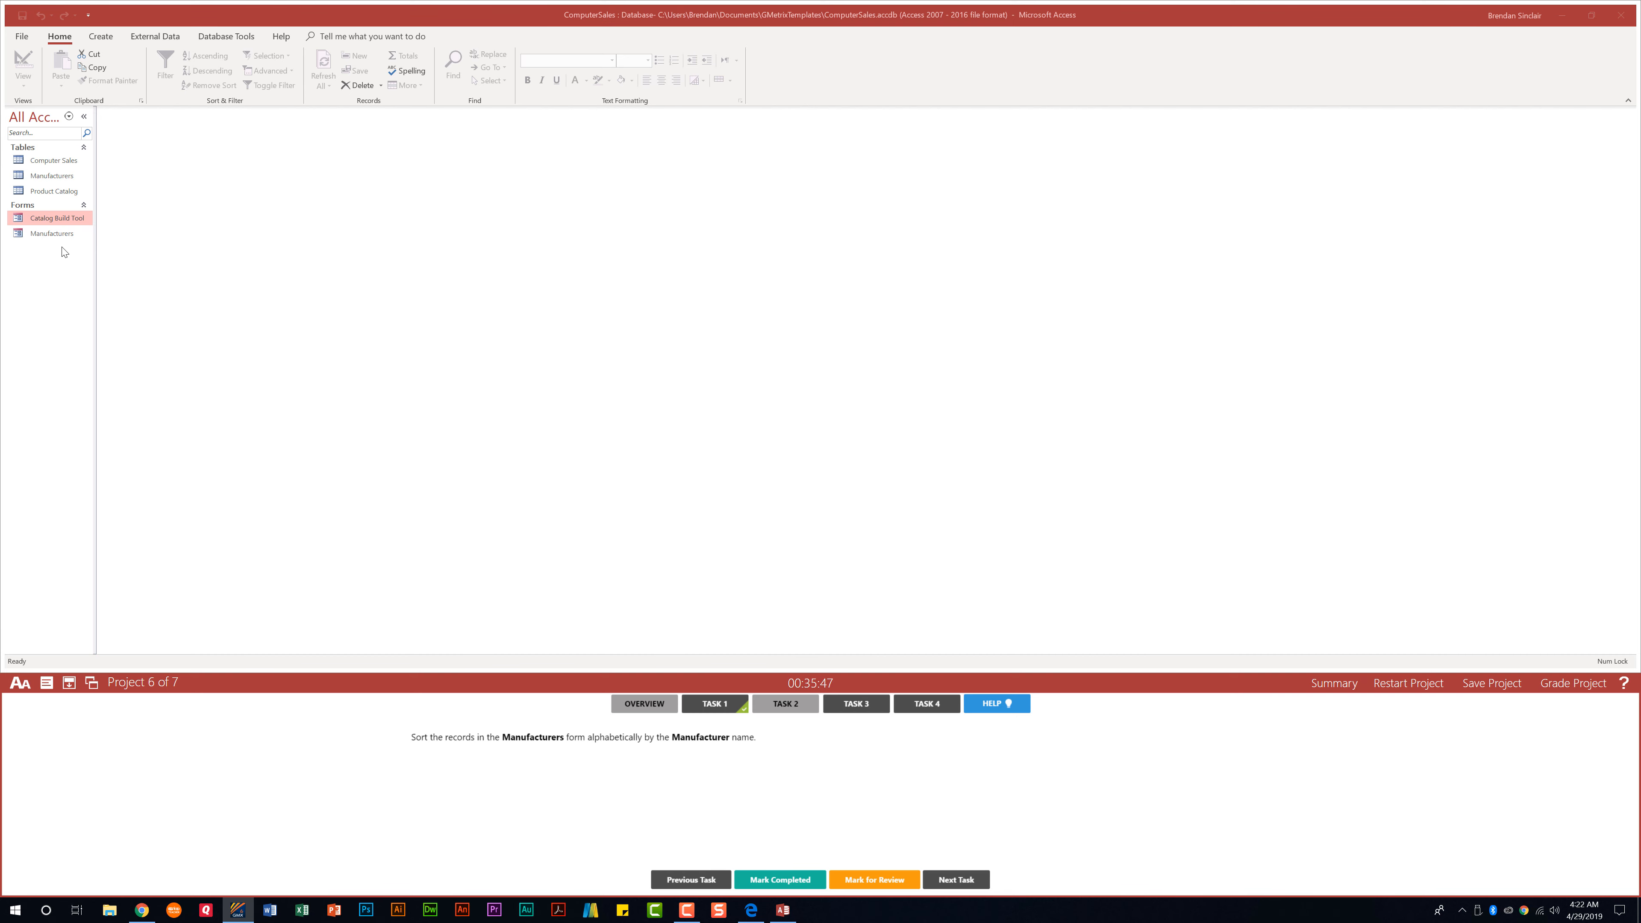
# - Open the Manufacturers form and sort its records in ascending order by the Manufacturer field
pyautogui.doubleClick(62, 235)
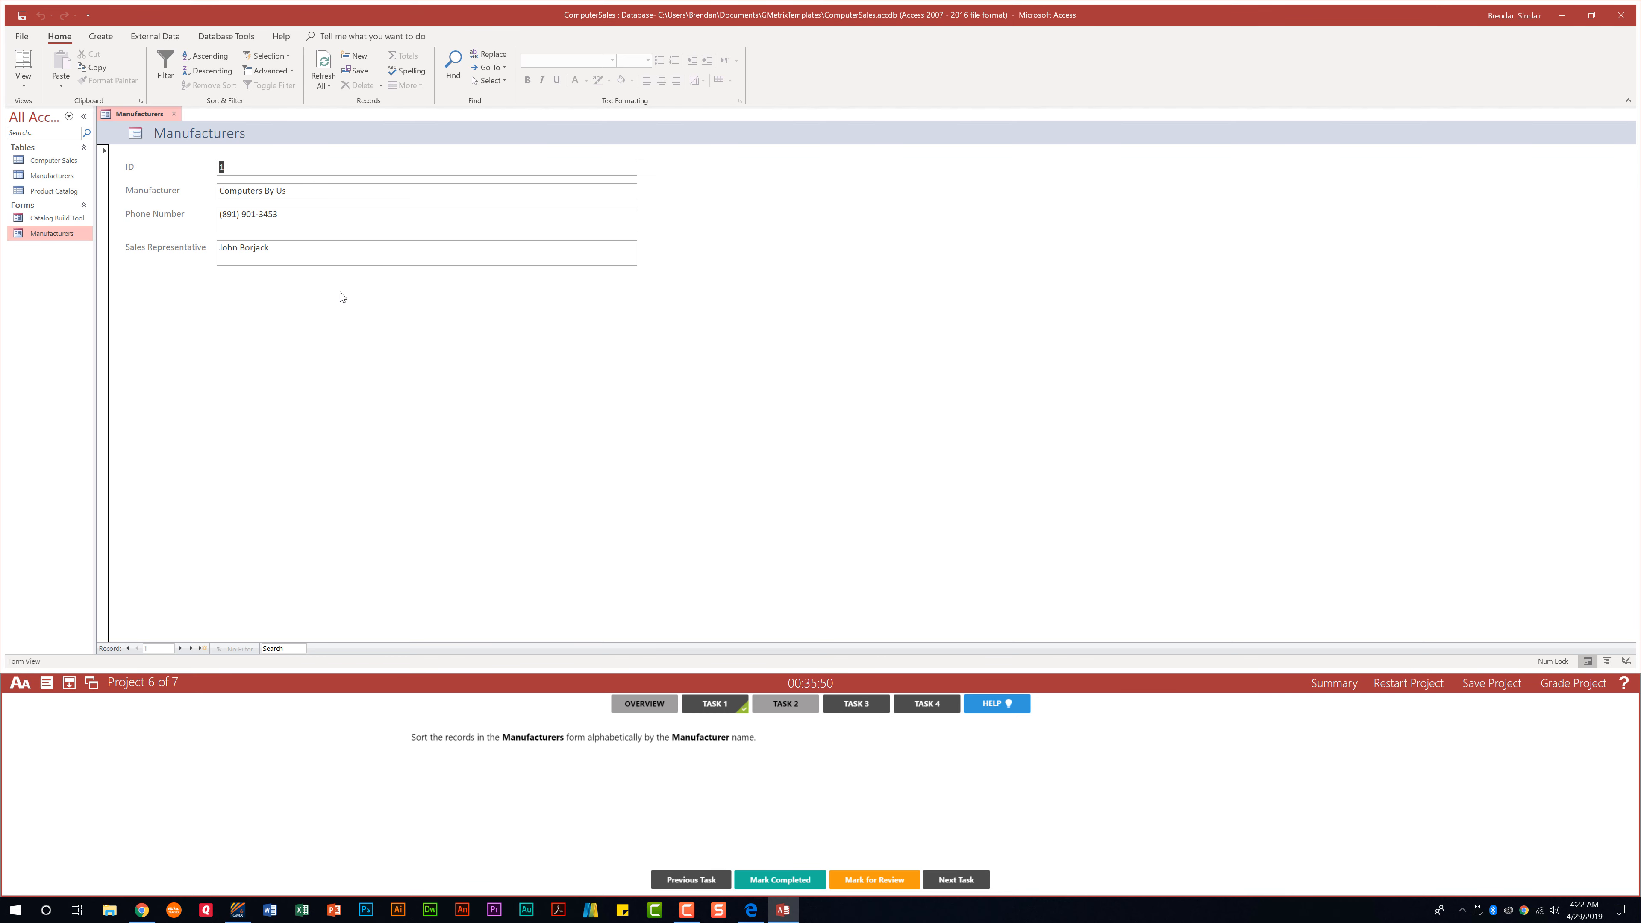
pyautogui.click(256, 191)
pyautogui.click(219, 57)
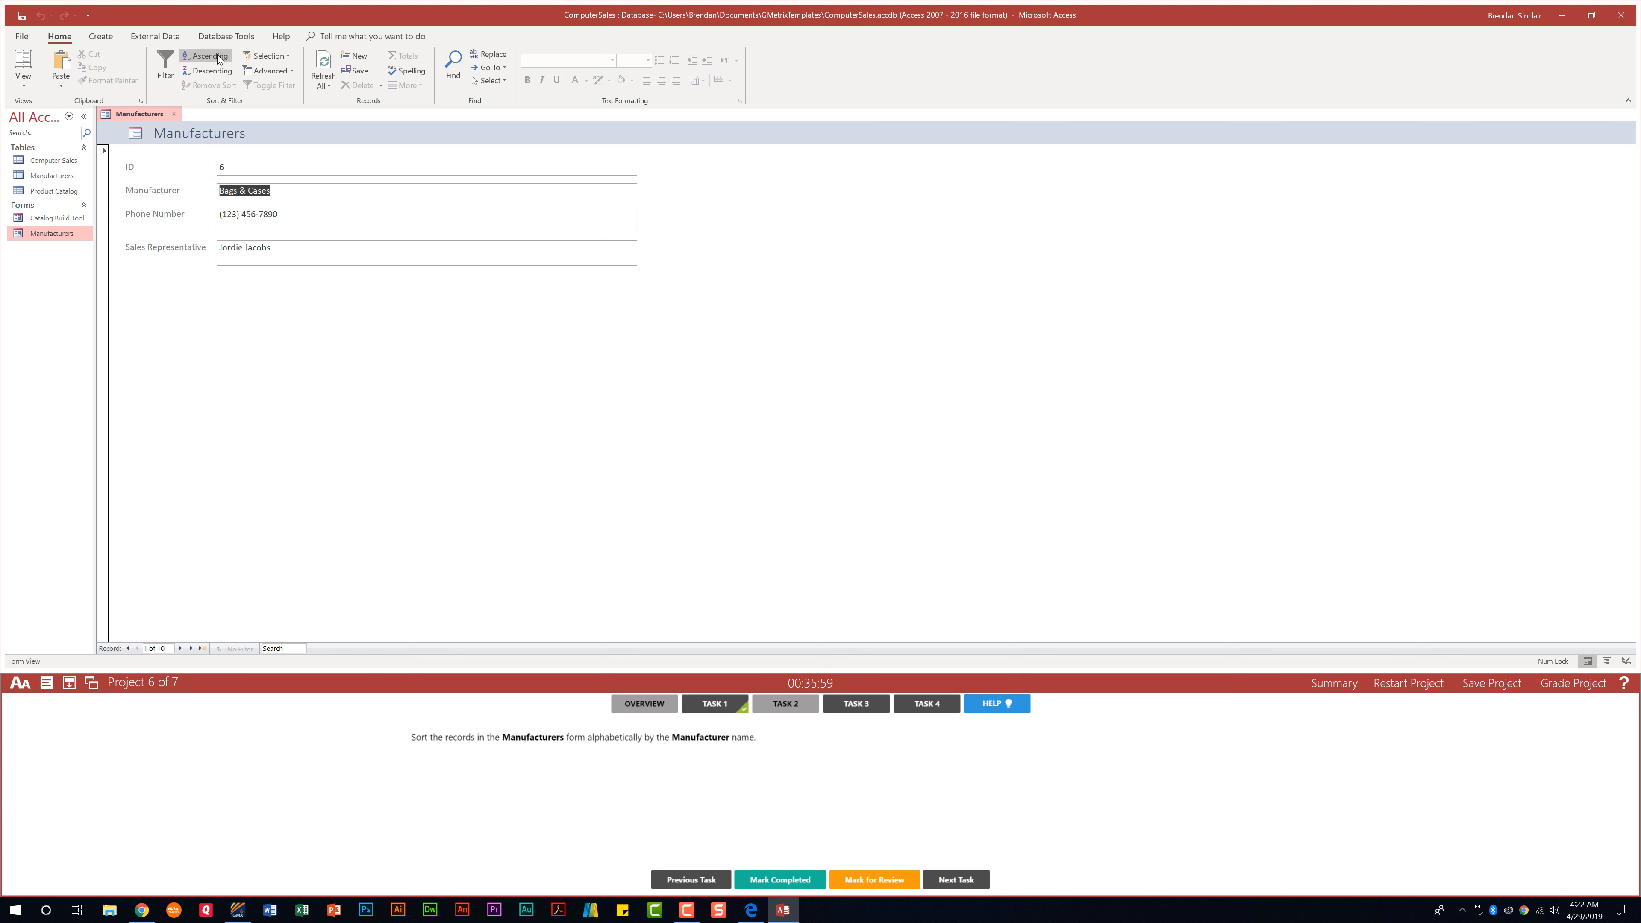
# - Close the Manufacturers form and mark Task 2 completed, moving on to Task 3
pyautogui.click(173, 114)
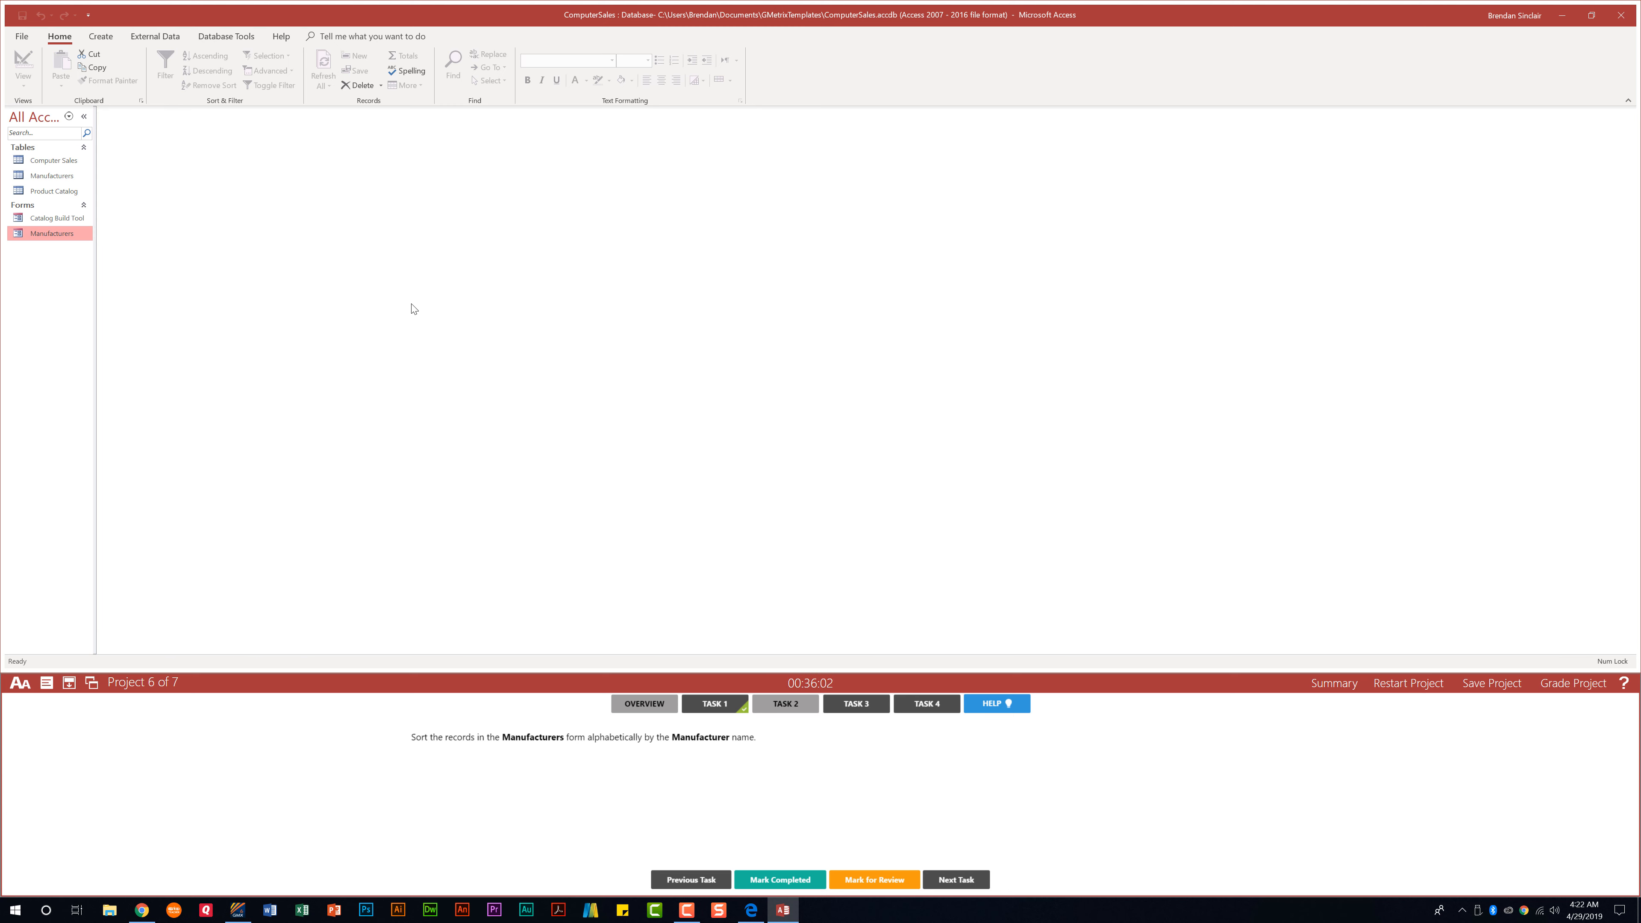
pyautogui.click(783, 879)
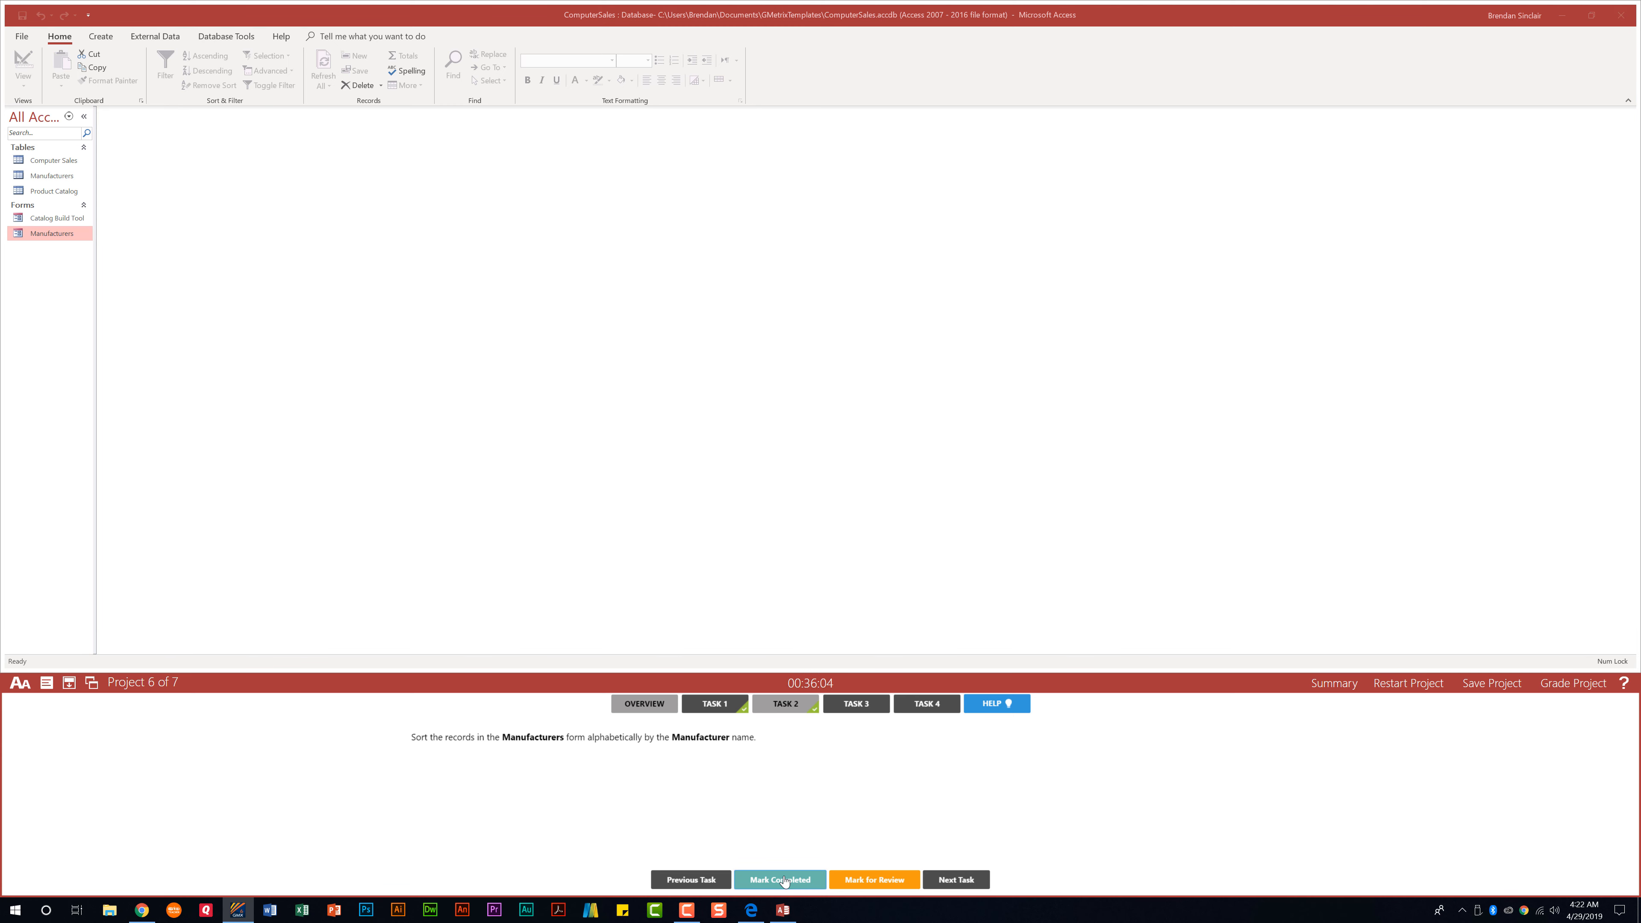
pyautogui.click(872, 705)
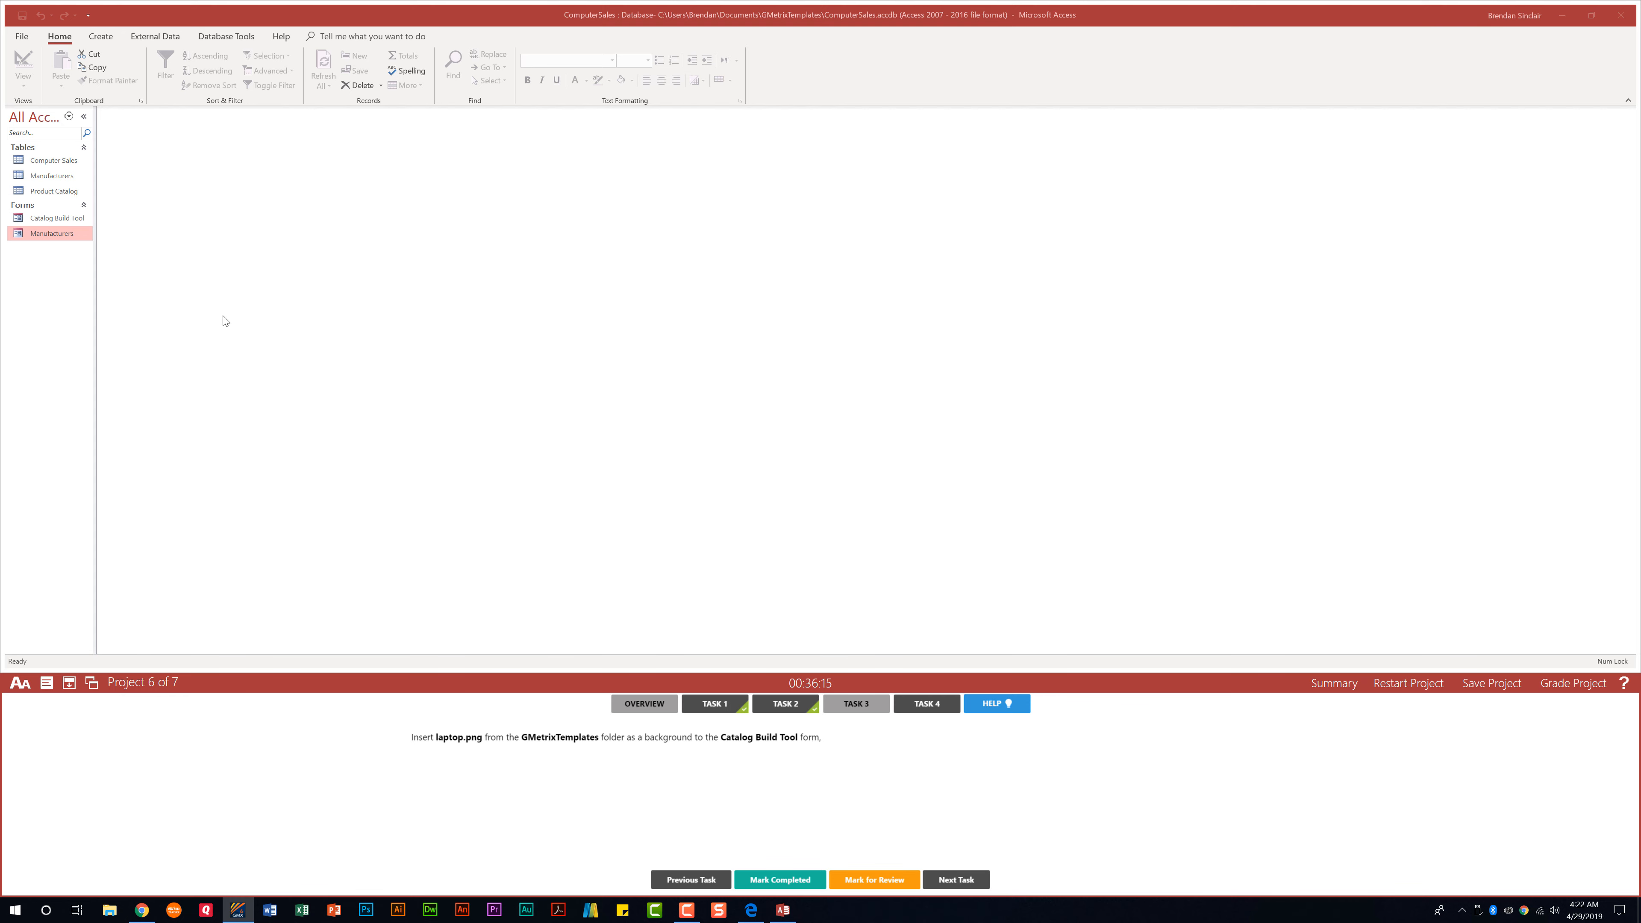
# - Open the Catalog Build Tool form in Design View and insert laptop from the GMetrixTemplates folder as its background image
pyautogui.click(57, 218)
pyautogui.rightClick(66, 218)
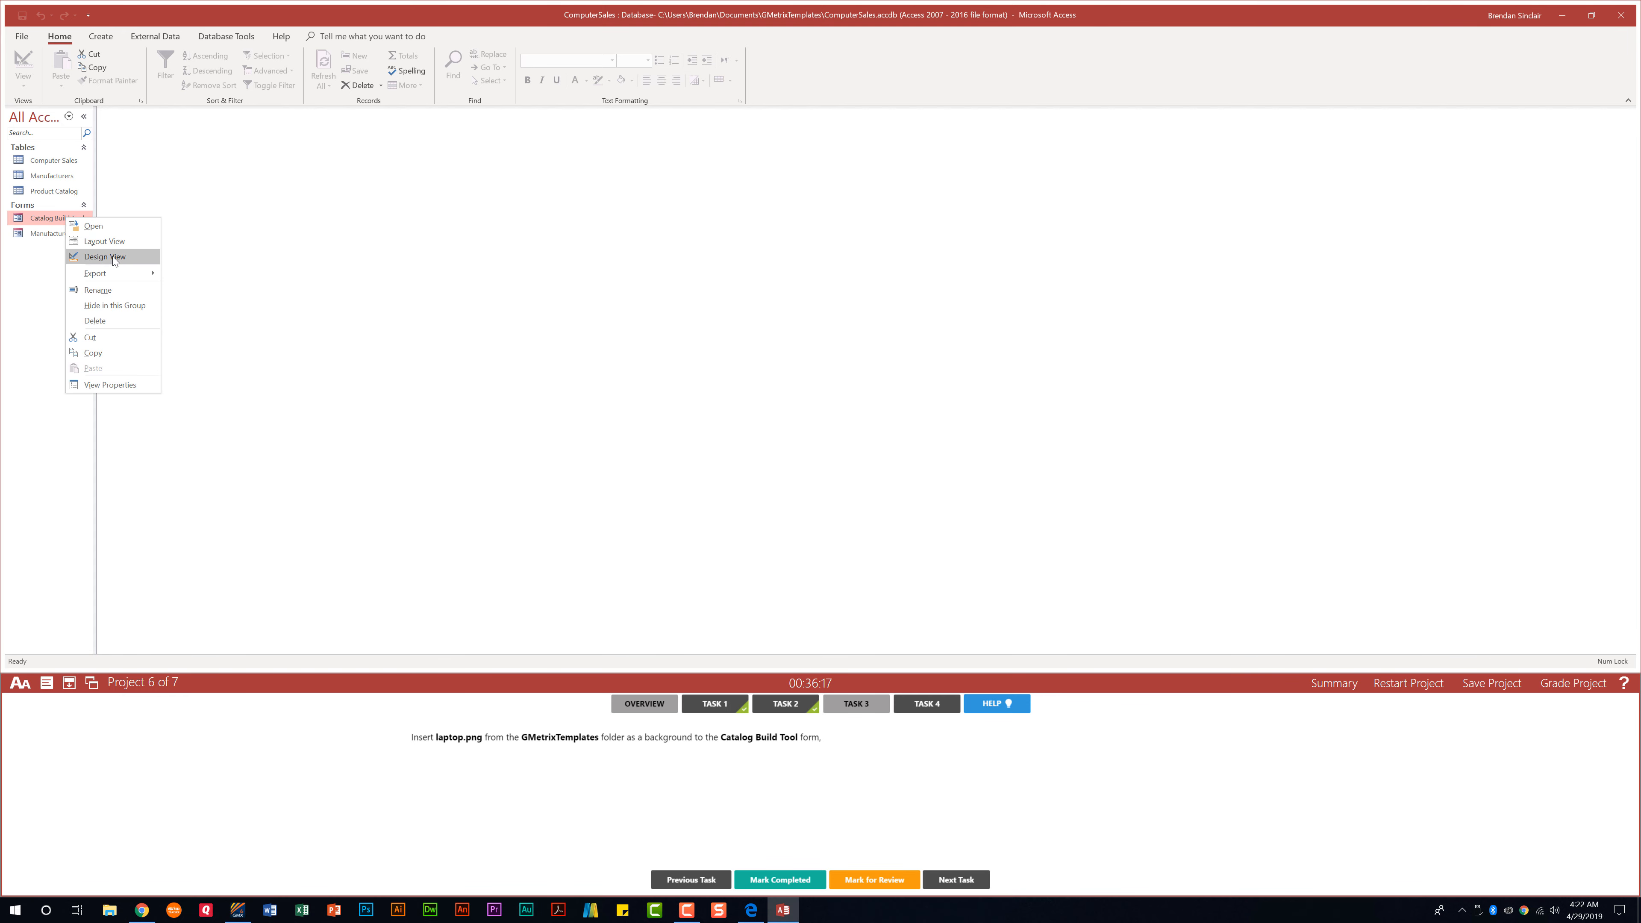
pyautogui.click(114, 257)
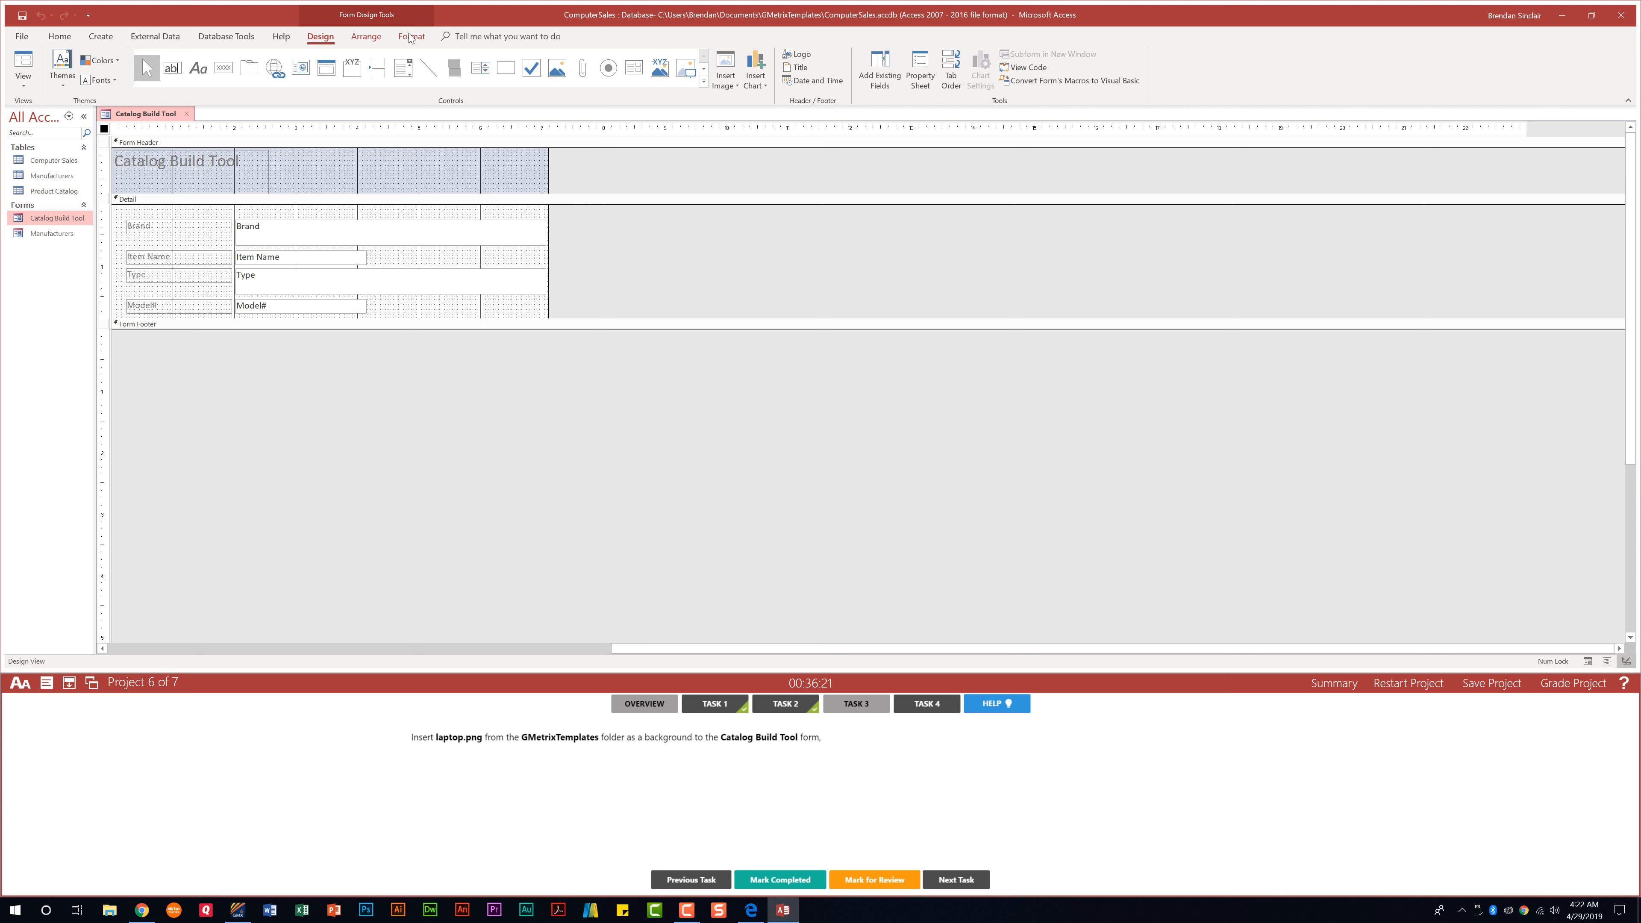
pyautogui.click(411, 39)
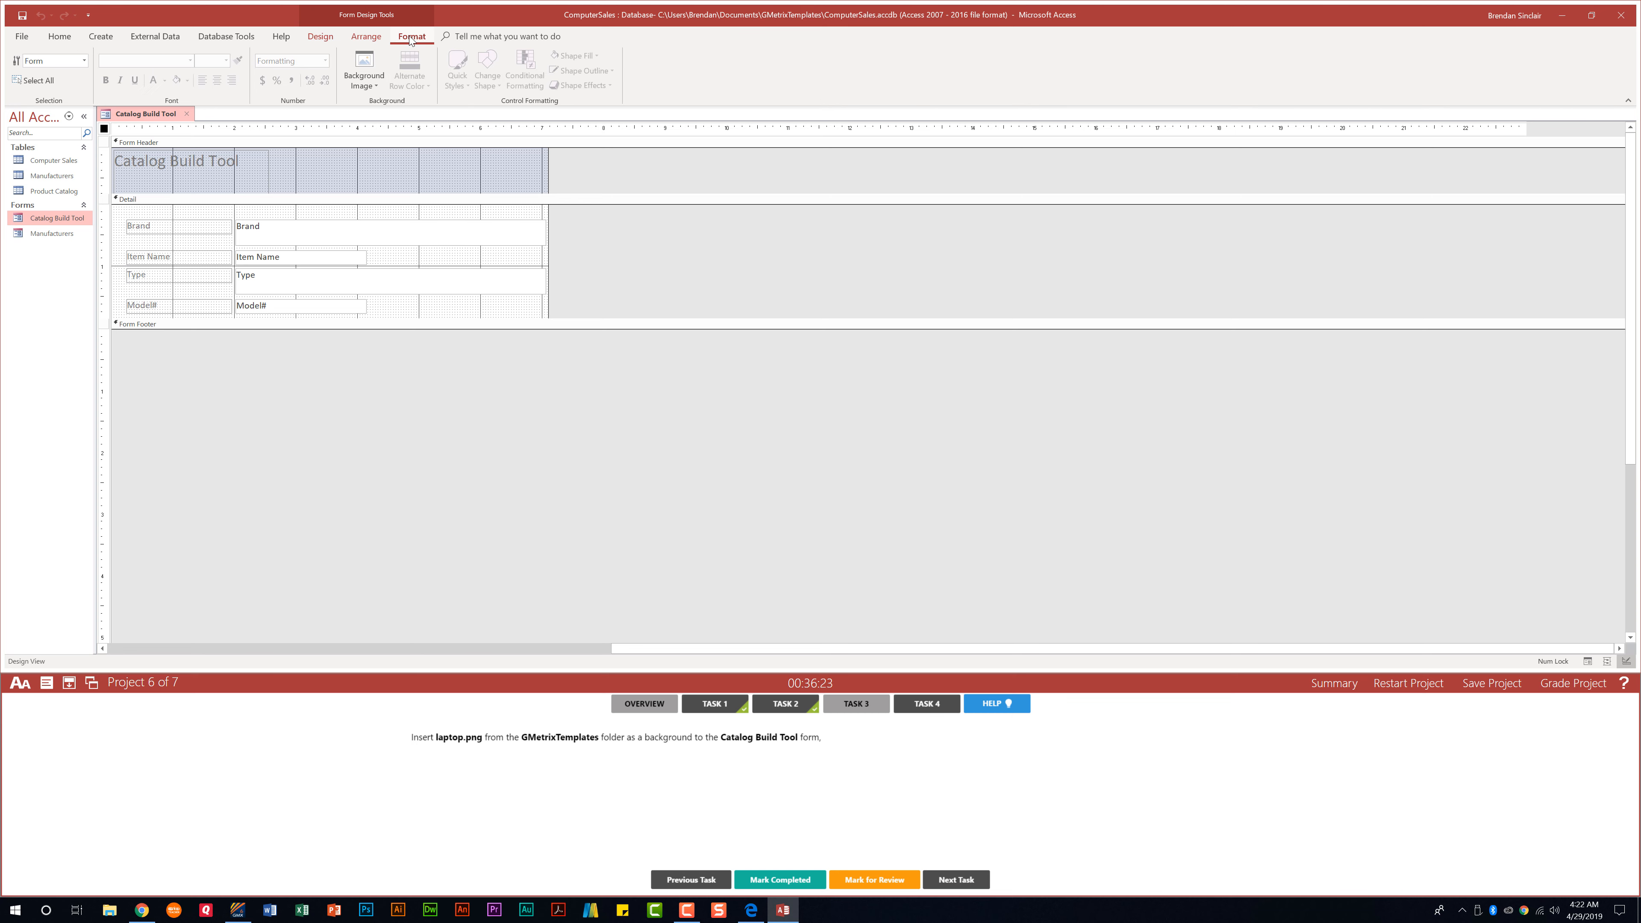
pyautogui.click(382, 89)
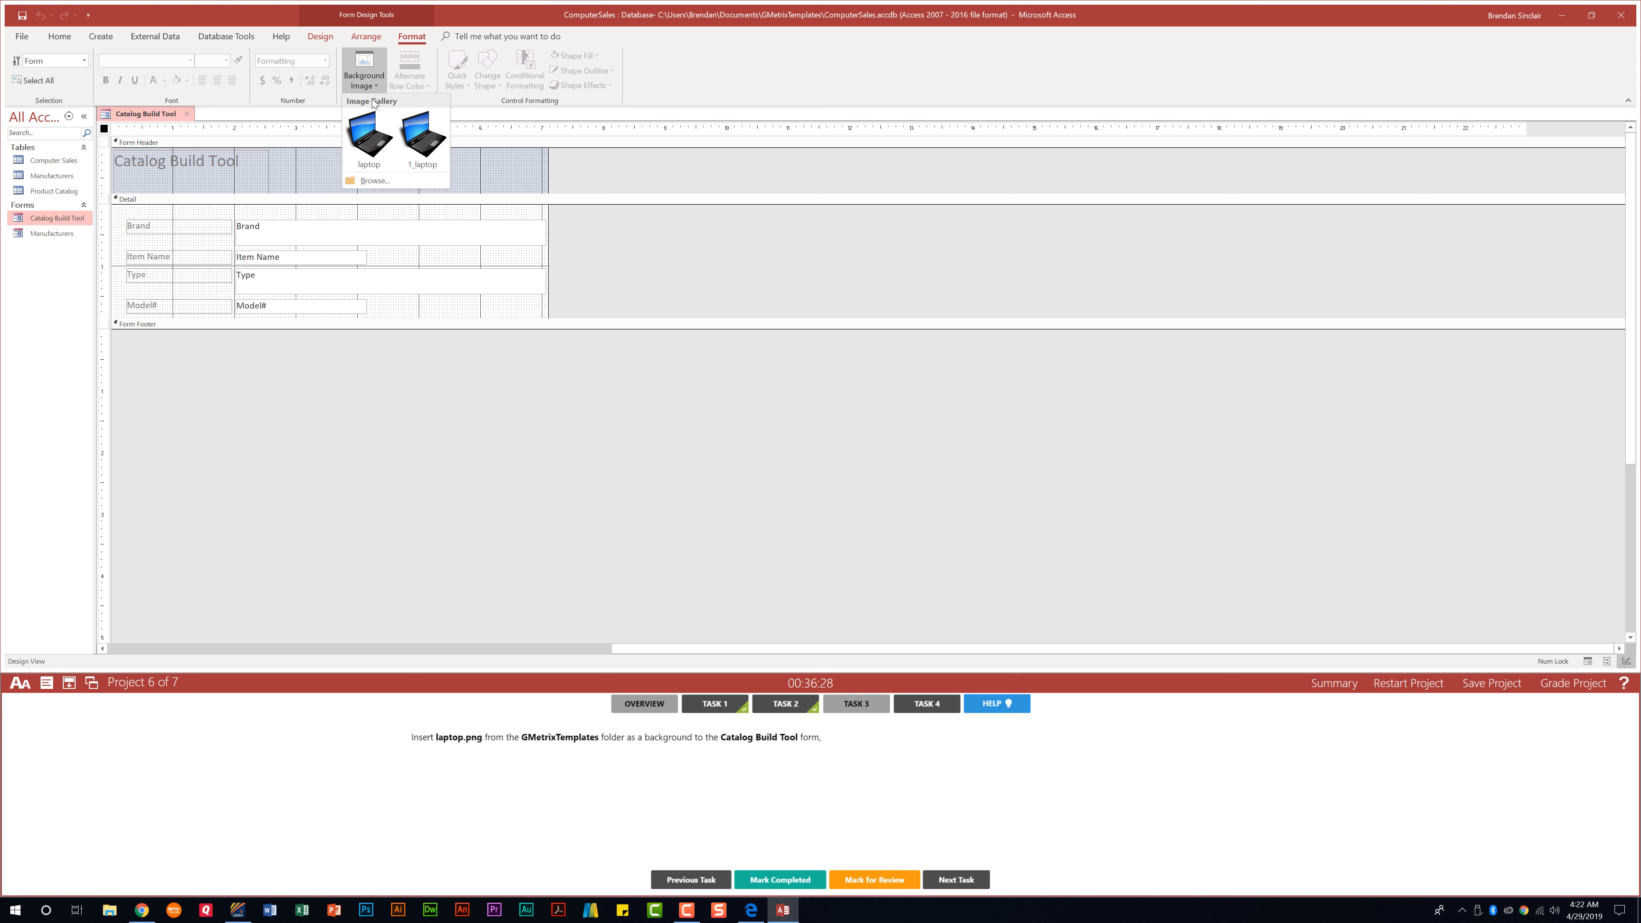
pyautogui.click(374, 181)
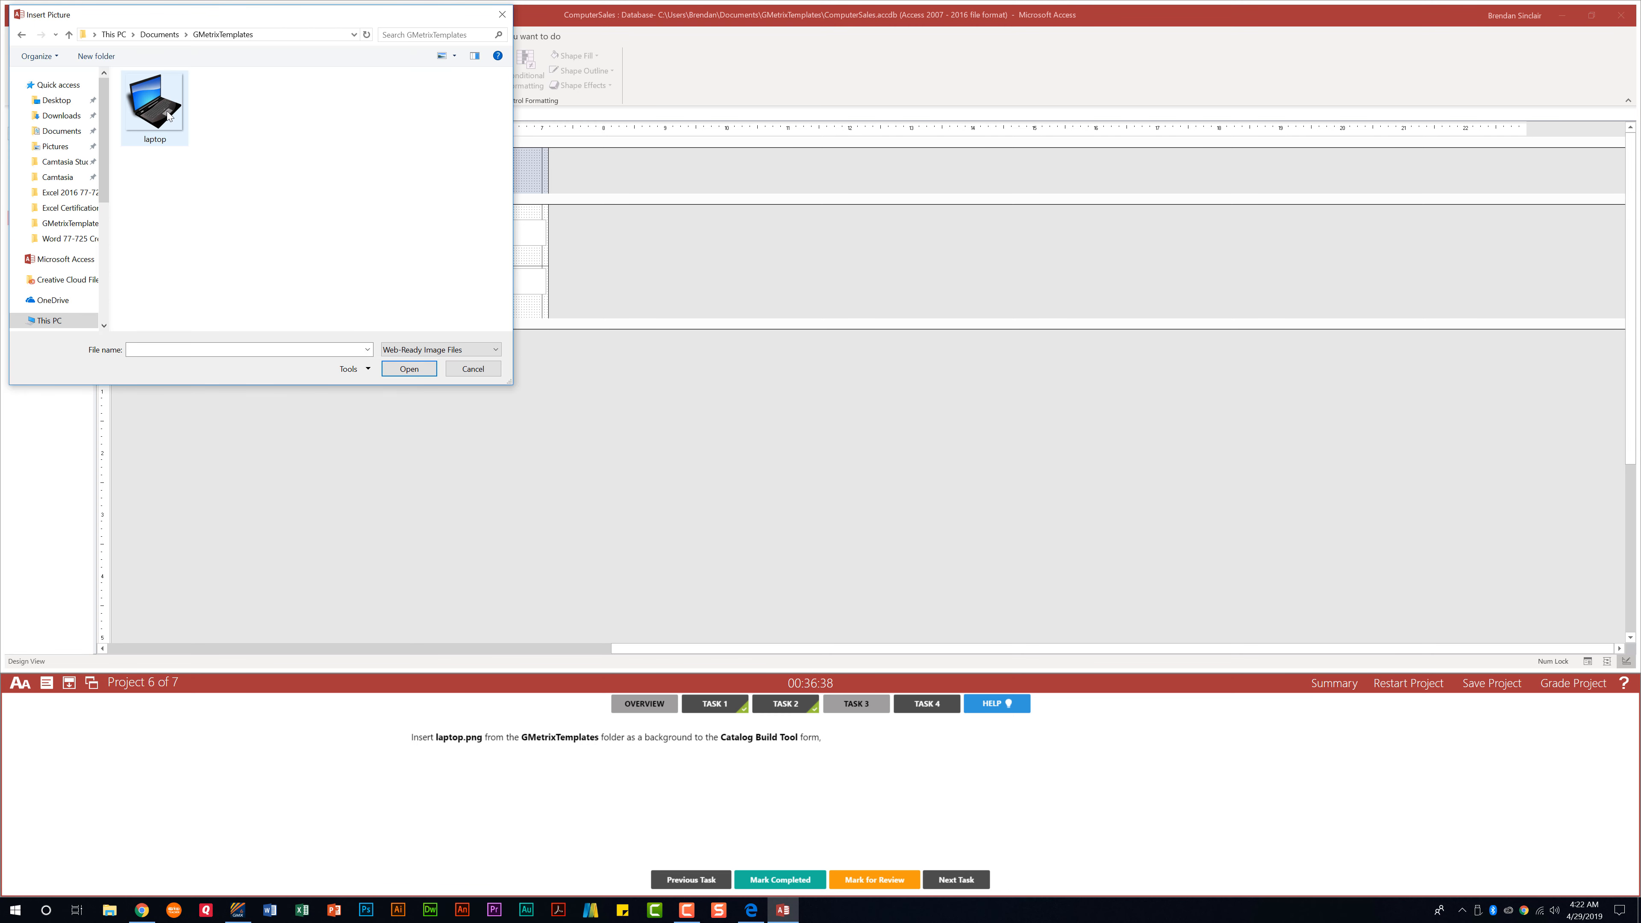
pyautogui.click(168, 115)
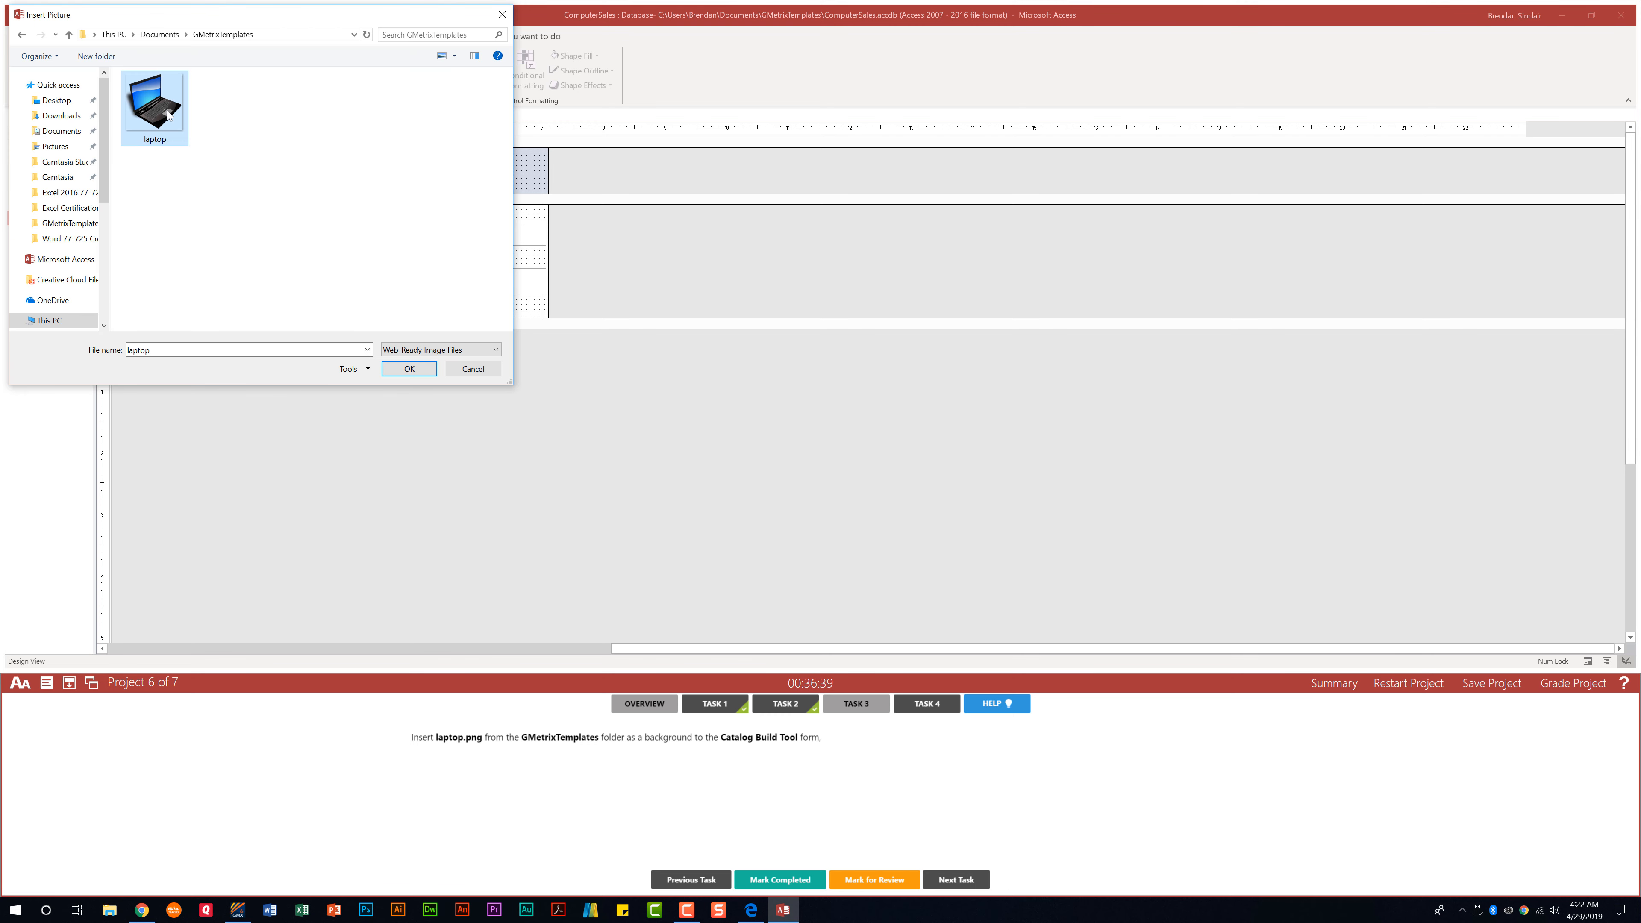
pyautogui.click(409, 370)
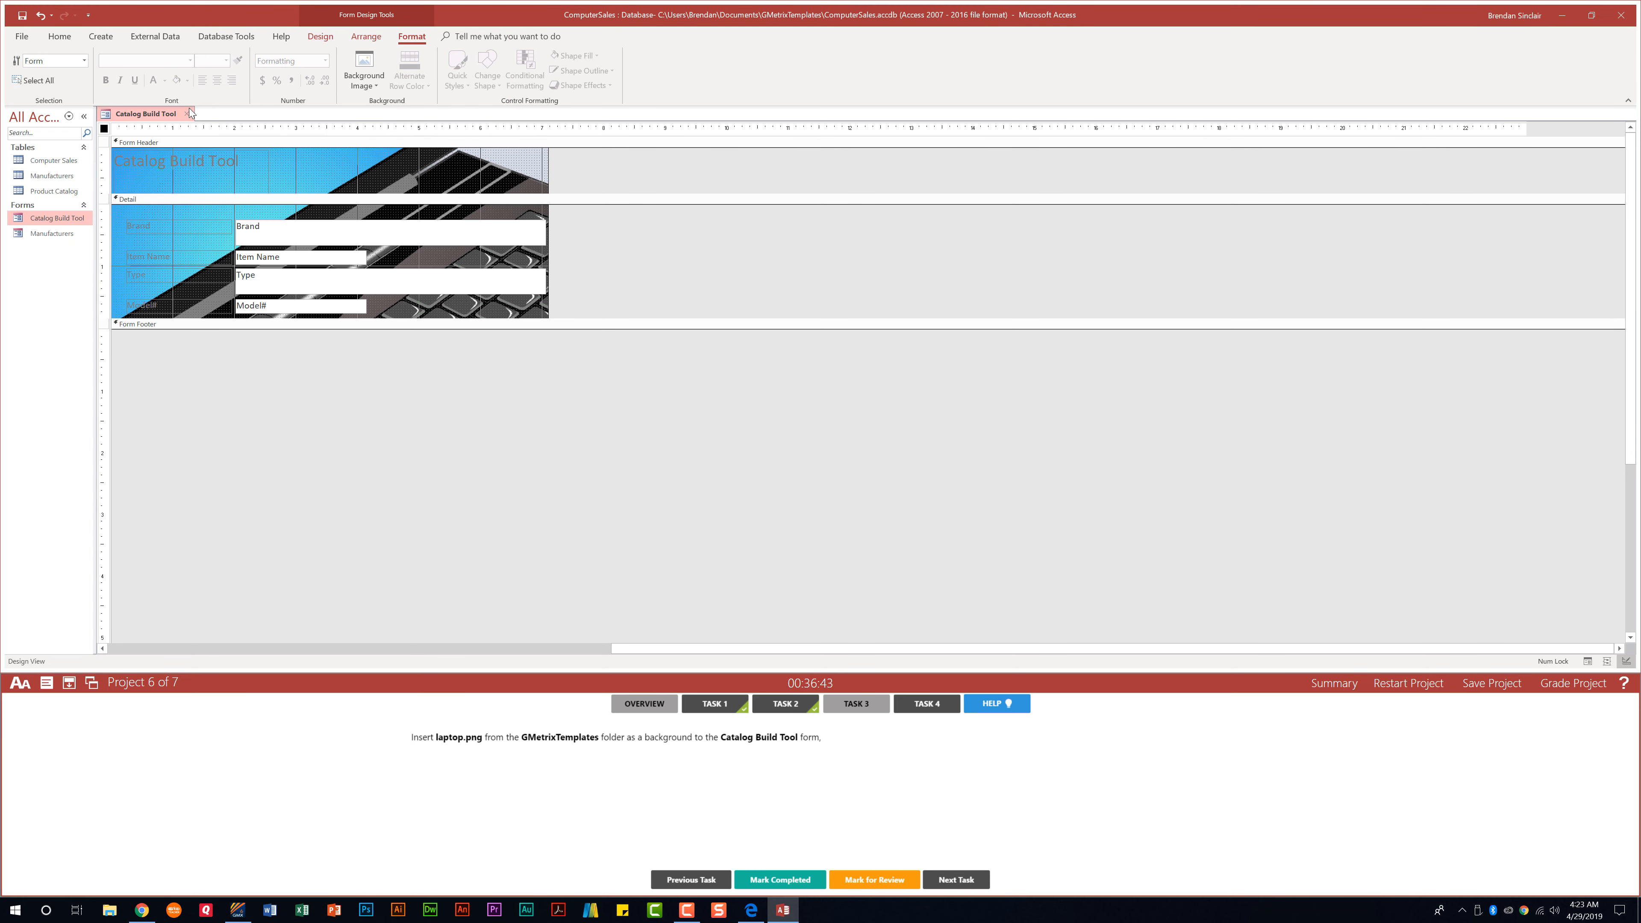
# - Close the Catalog Build Tool form and mark Task 3 completed, moving on to Task 4
pyautogui.click(187, 113)
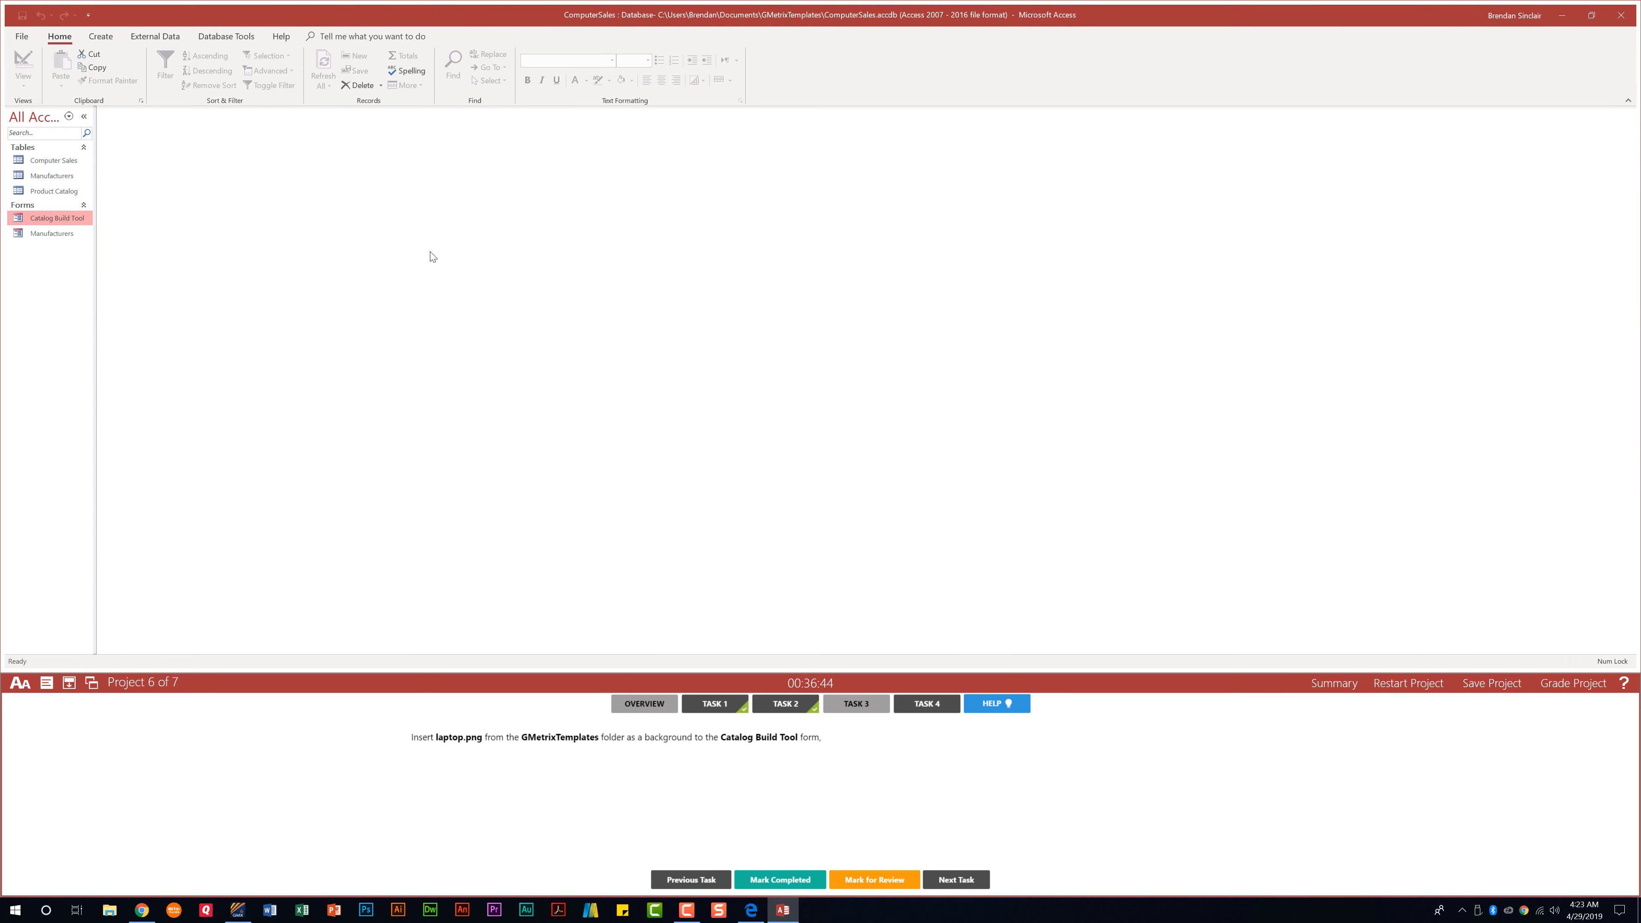
pyautogui.click(781, 880)
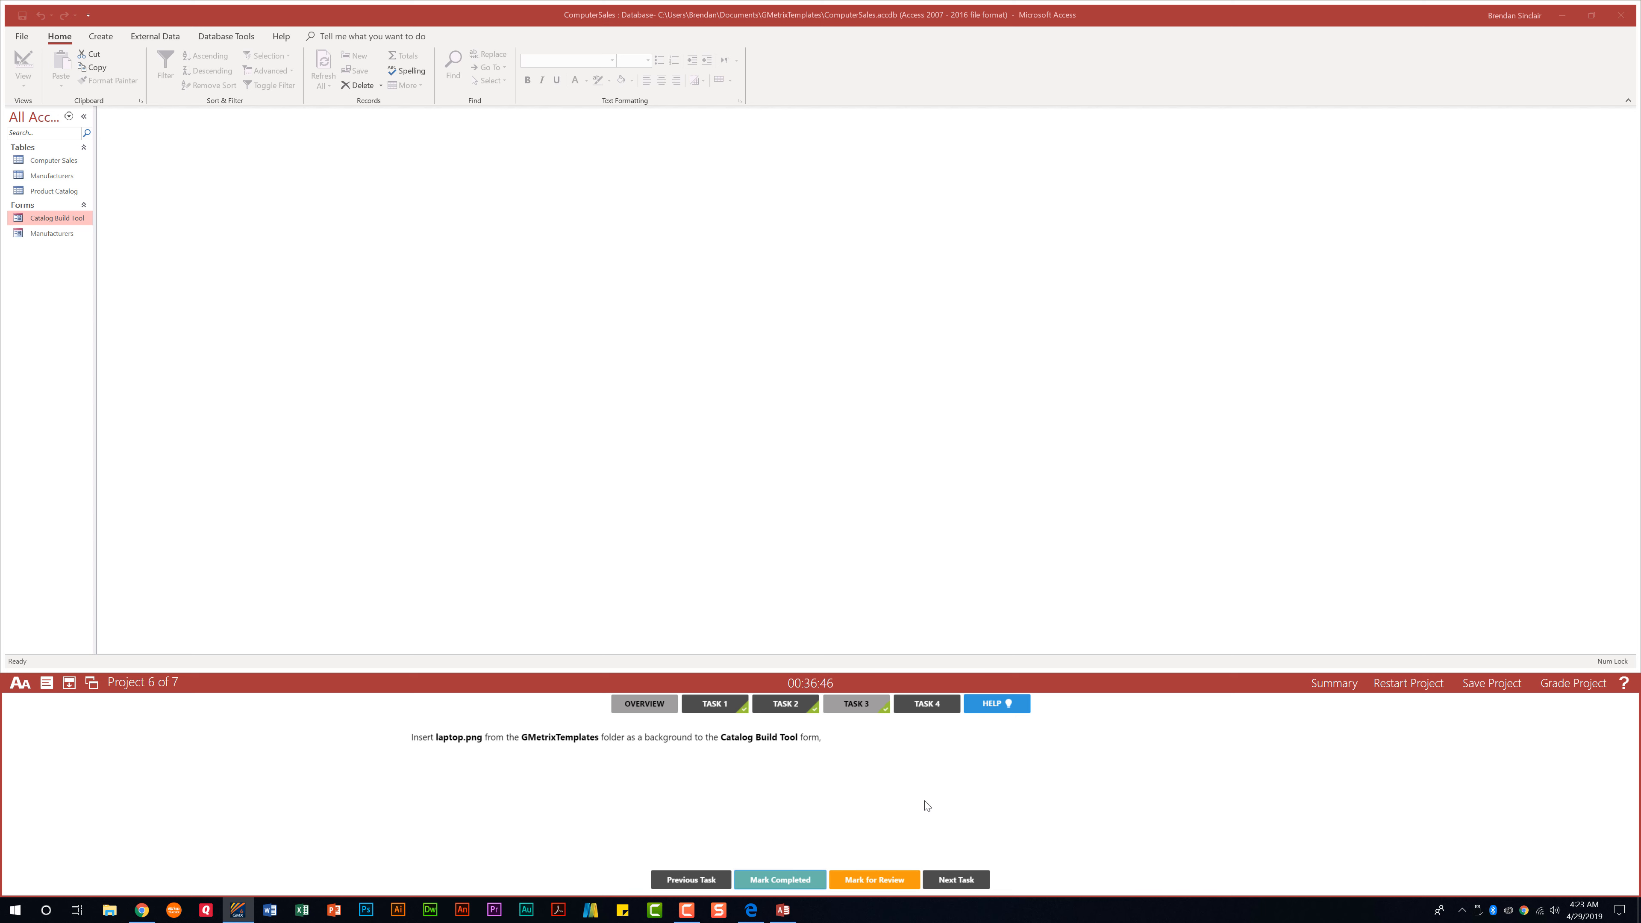
pyautogui.click(946, 702)
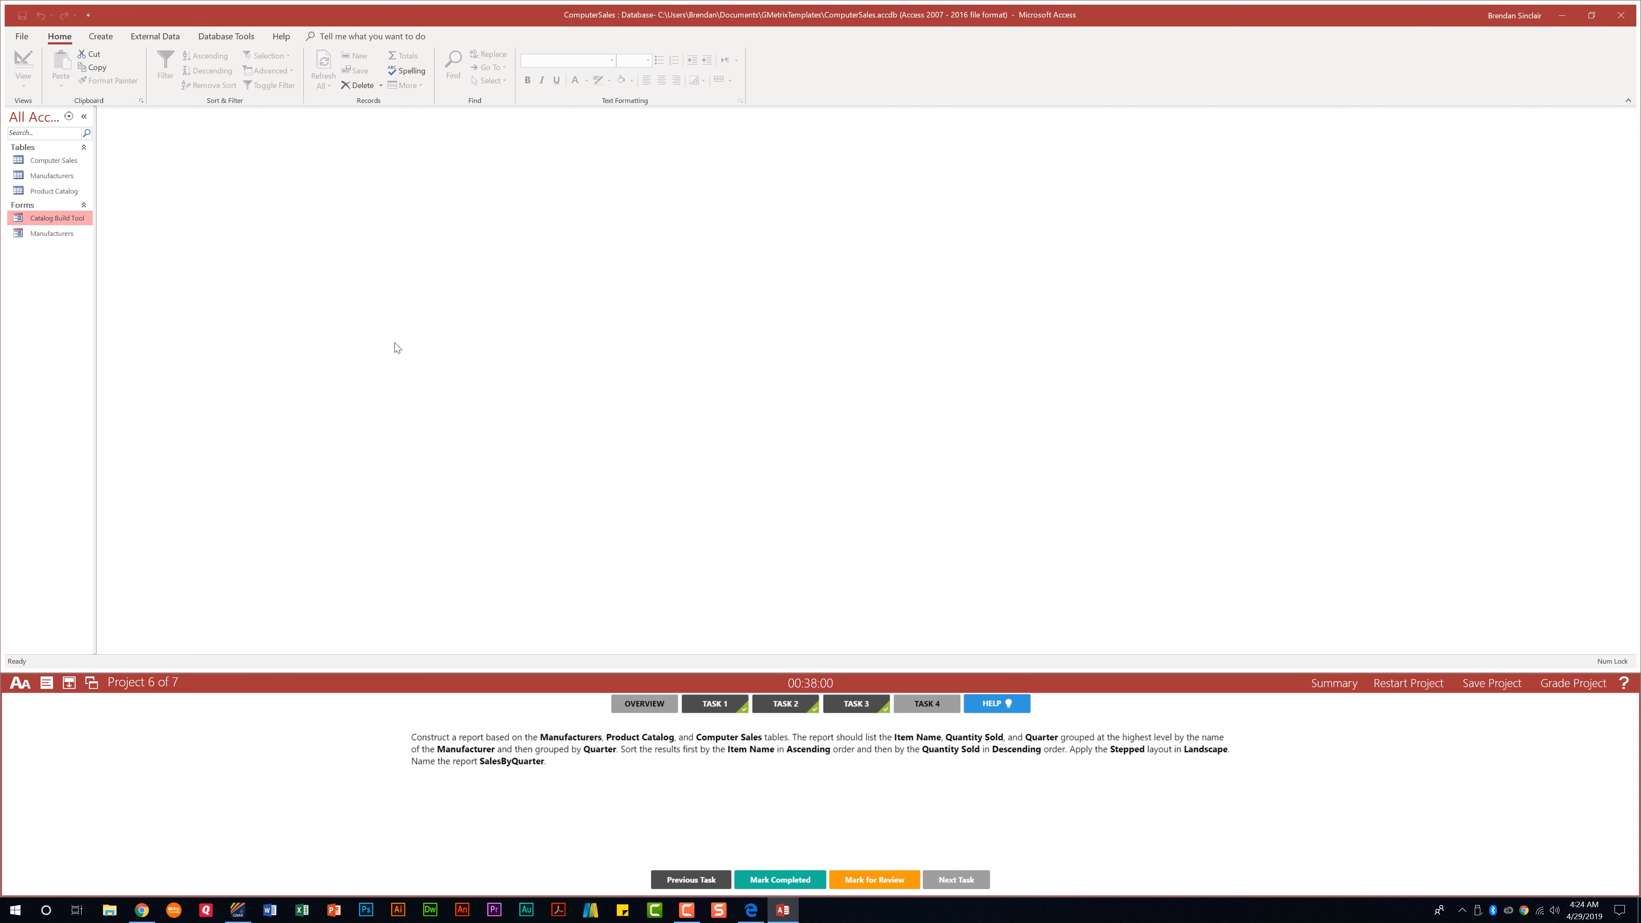
# - Start a new report with the Report Wizard and add the Manufacturer field from the Manufacturers table
pyautogui.click(105, 37)
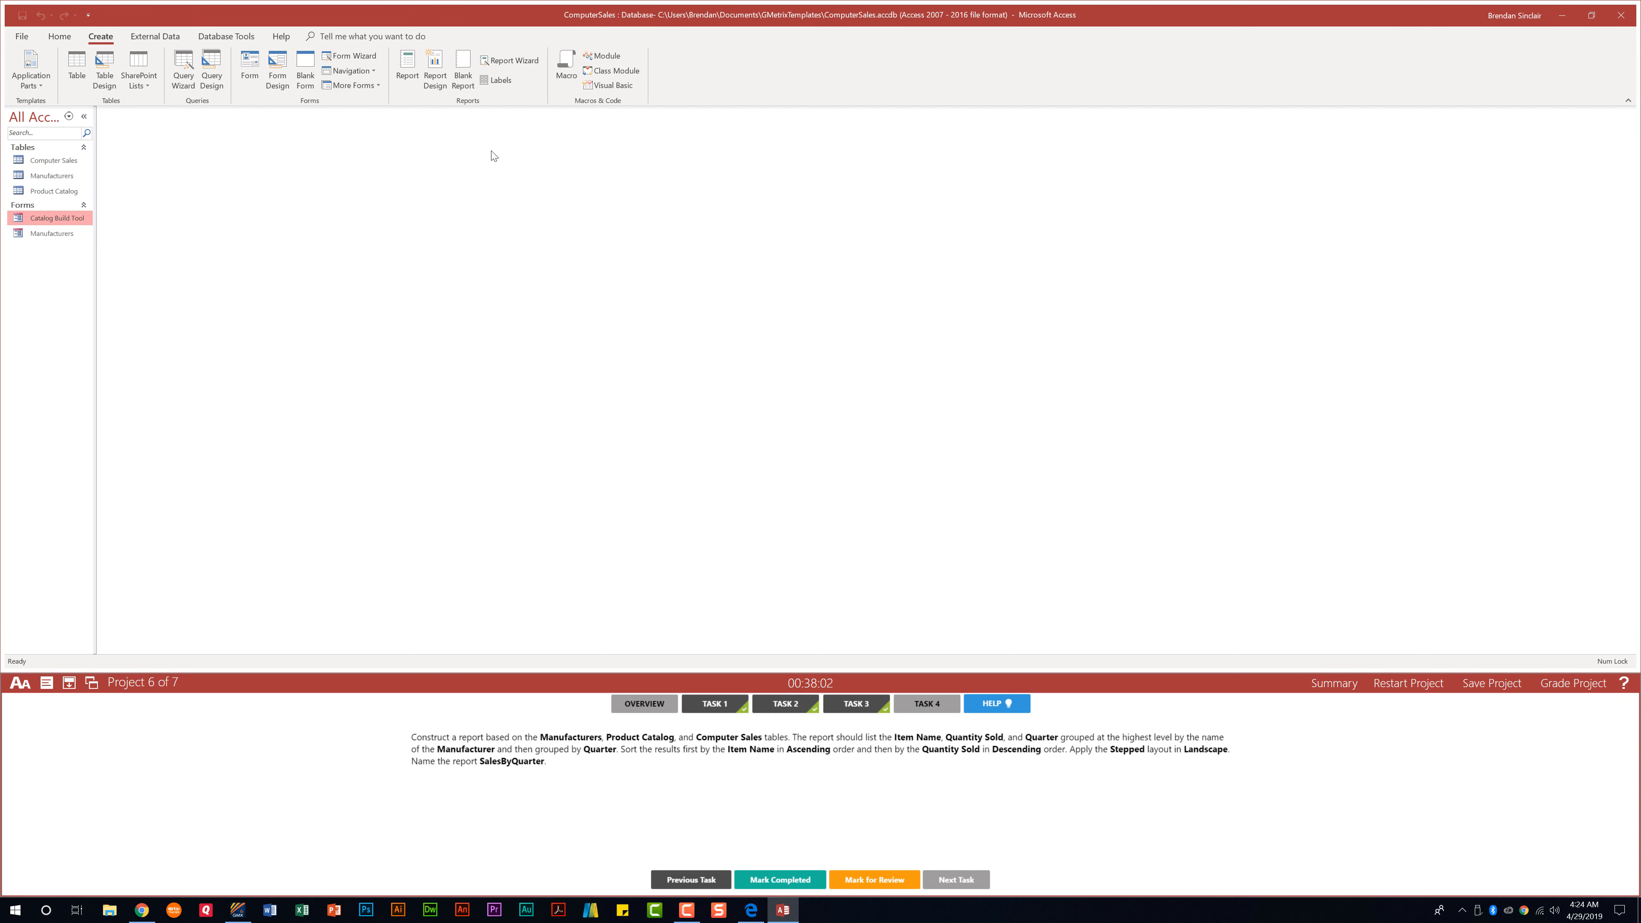
pyautogui.click(528, 61)
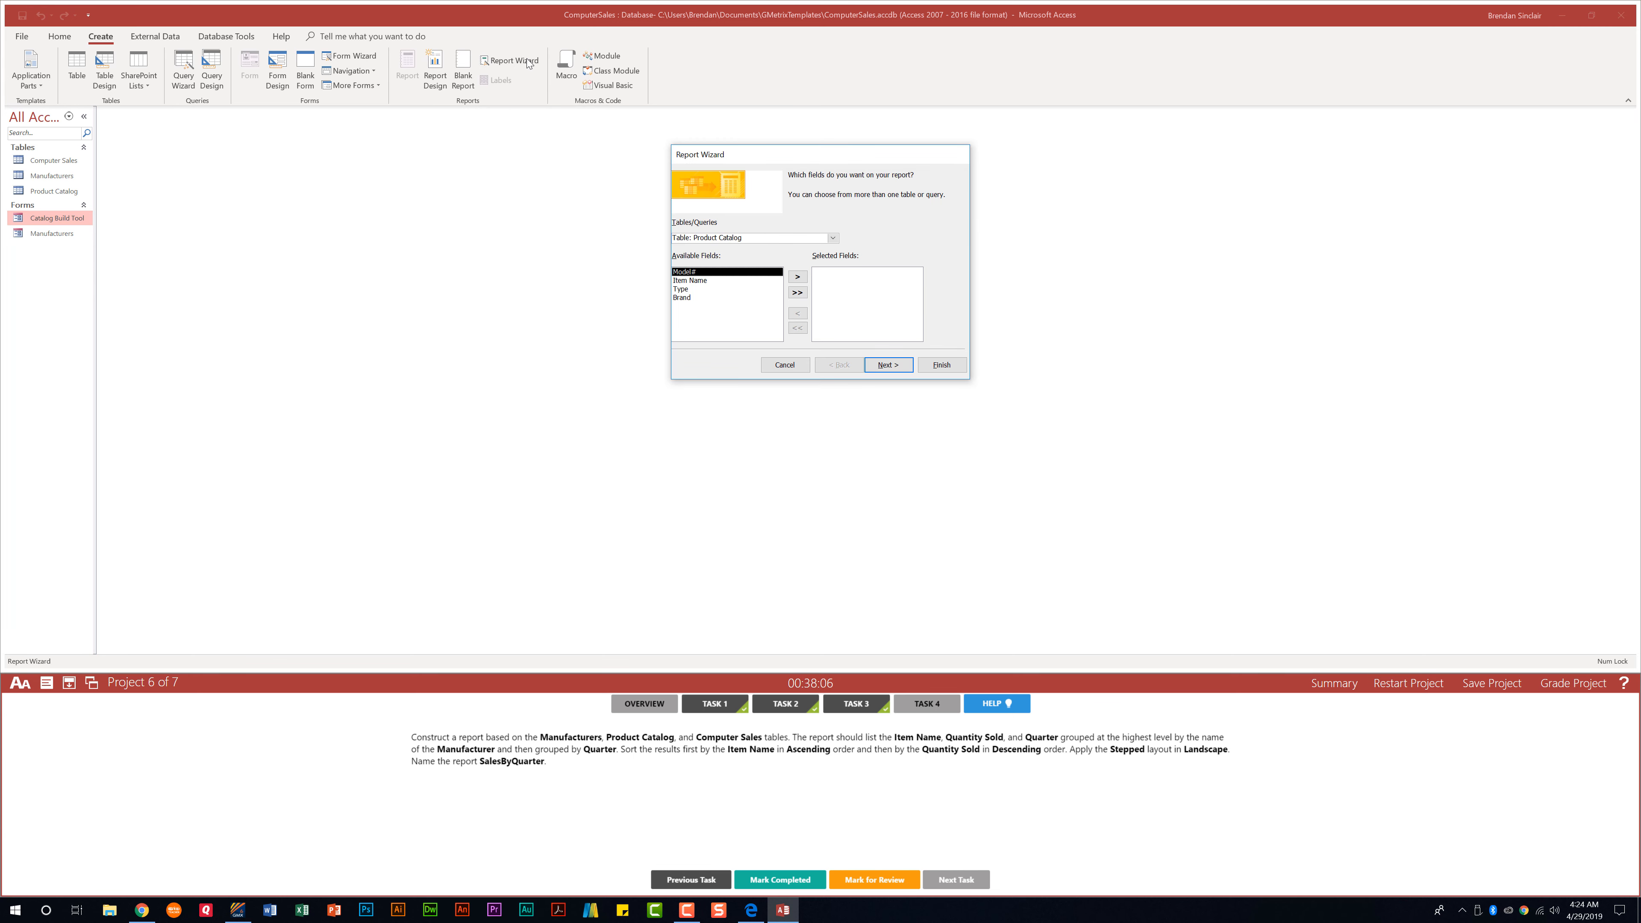
pyautogui.click(833, 238)
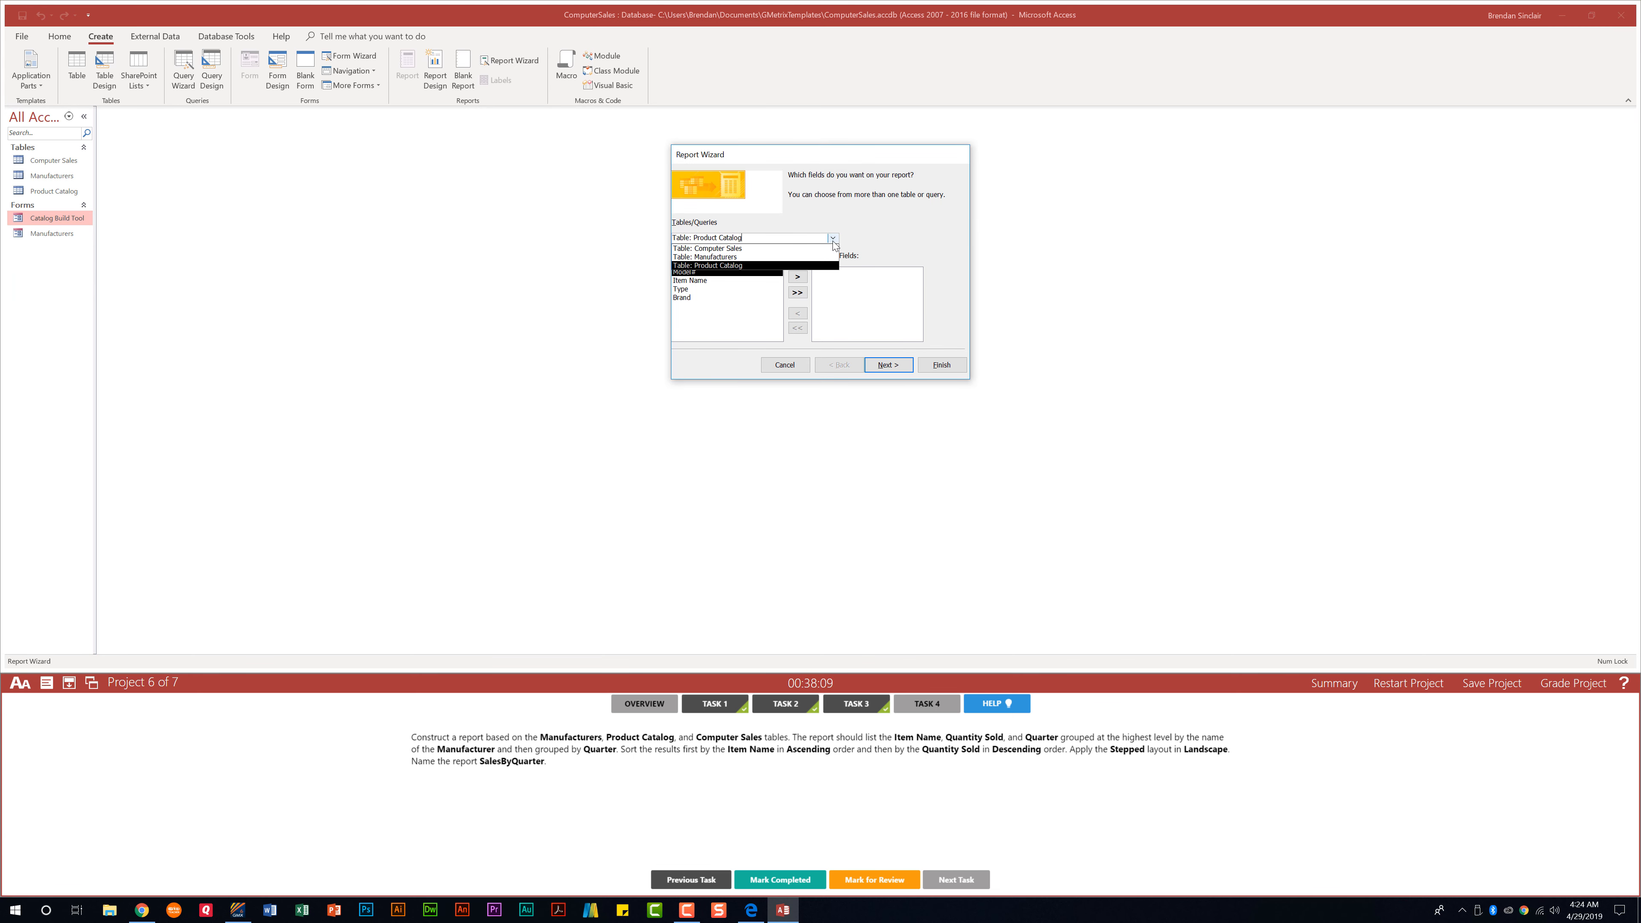
pyautogui.click(765, 257)
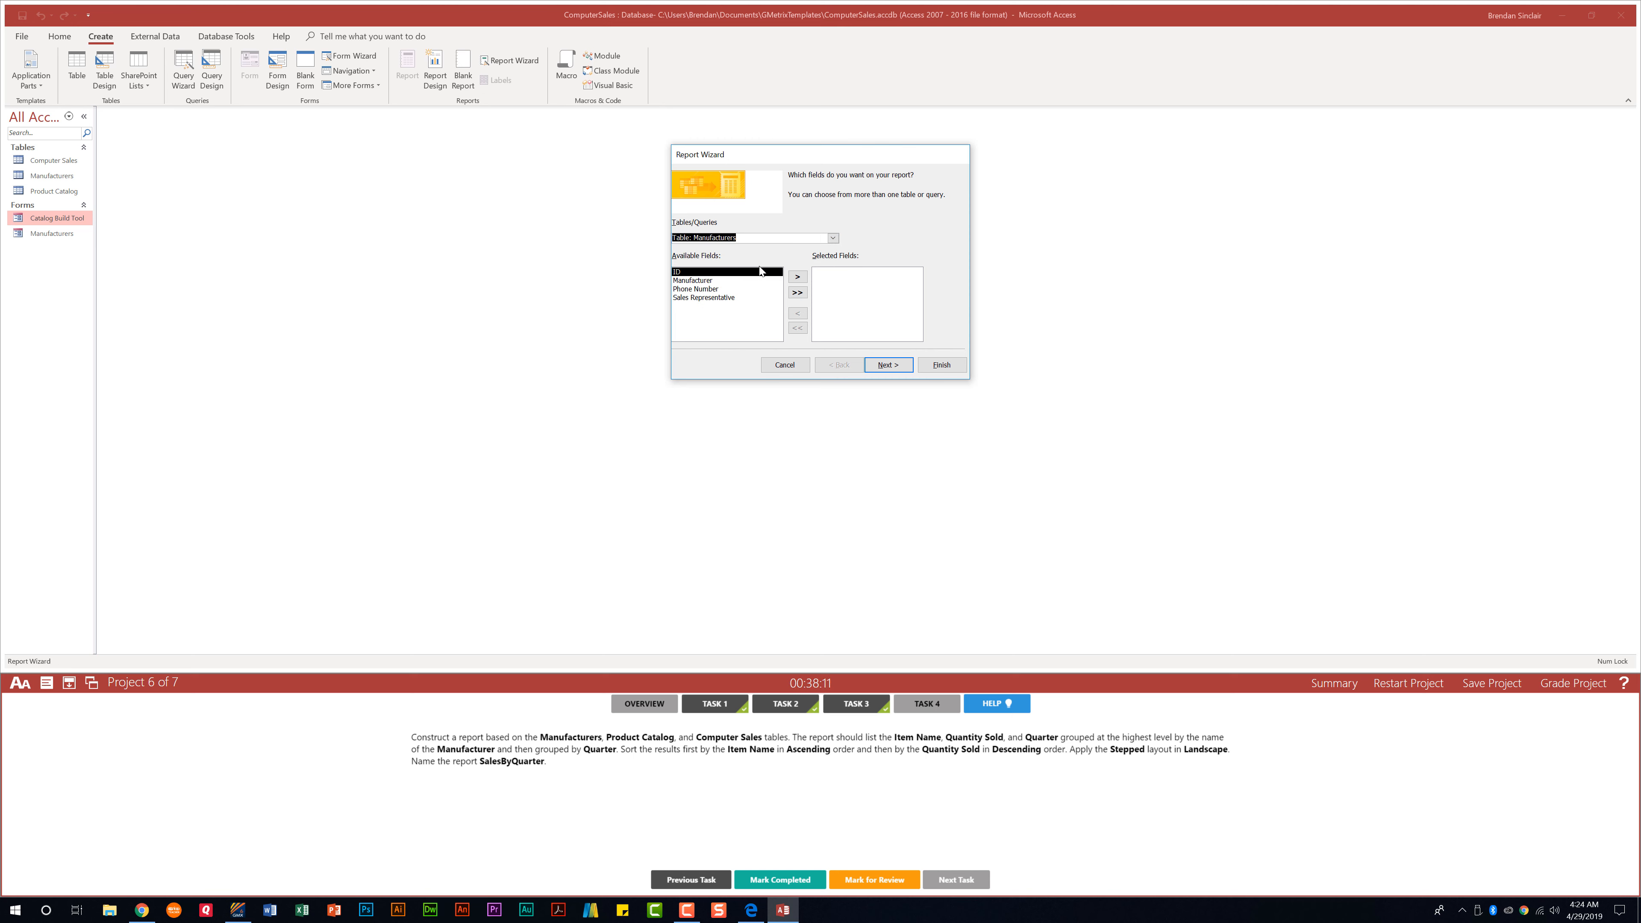
pyautogui.click(703, 281)
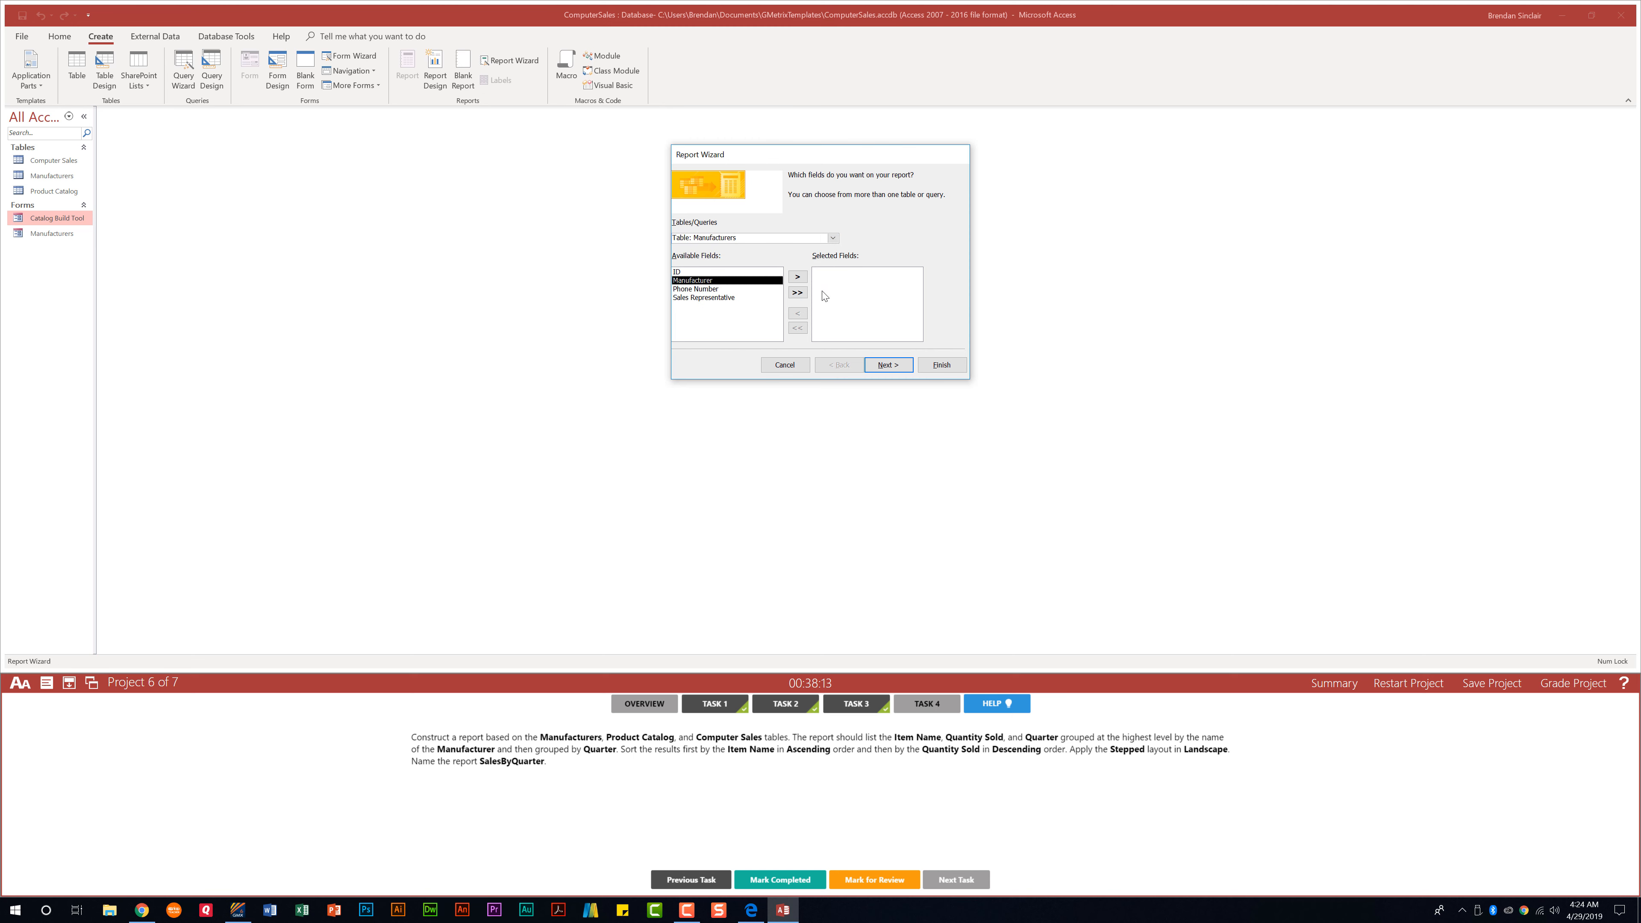
pyautogui.click(798, 277)
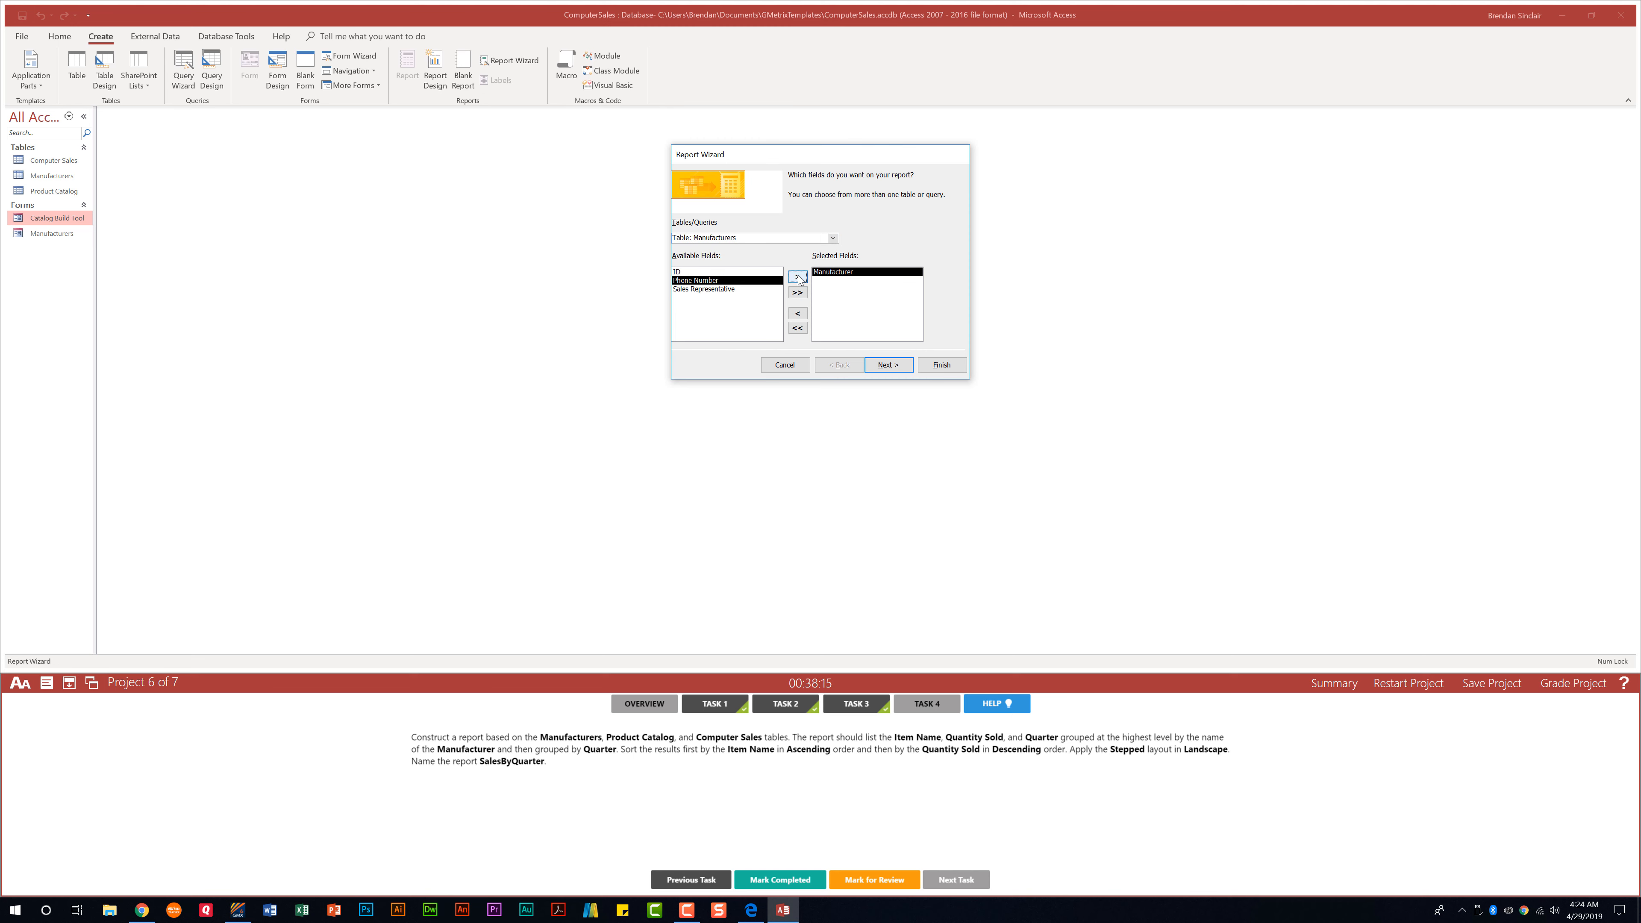
# - Add the Item Name field from the Product Catalog table to the report's selected fields
pyautogui.click(833, 238)
pyautogui.click(834, 238)
pyautogui.click(776, 266)
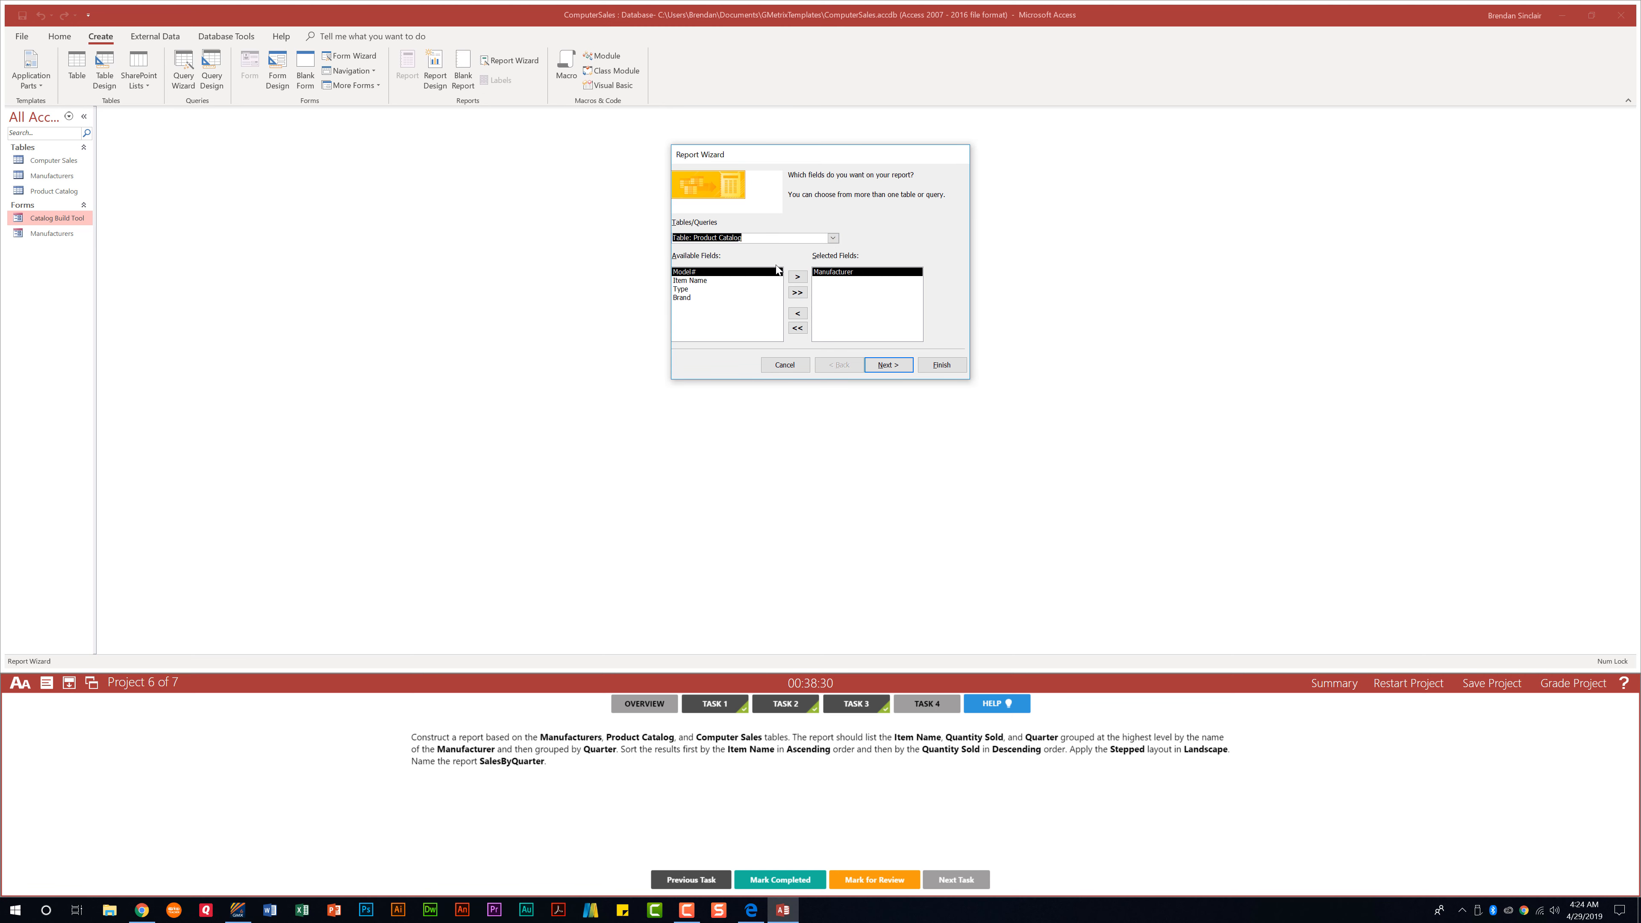
pyautogui.click(797, 278)
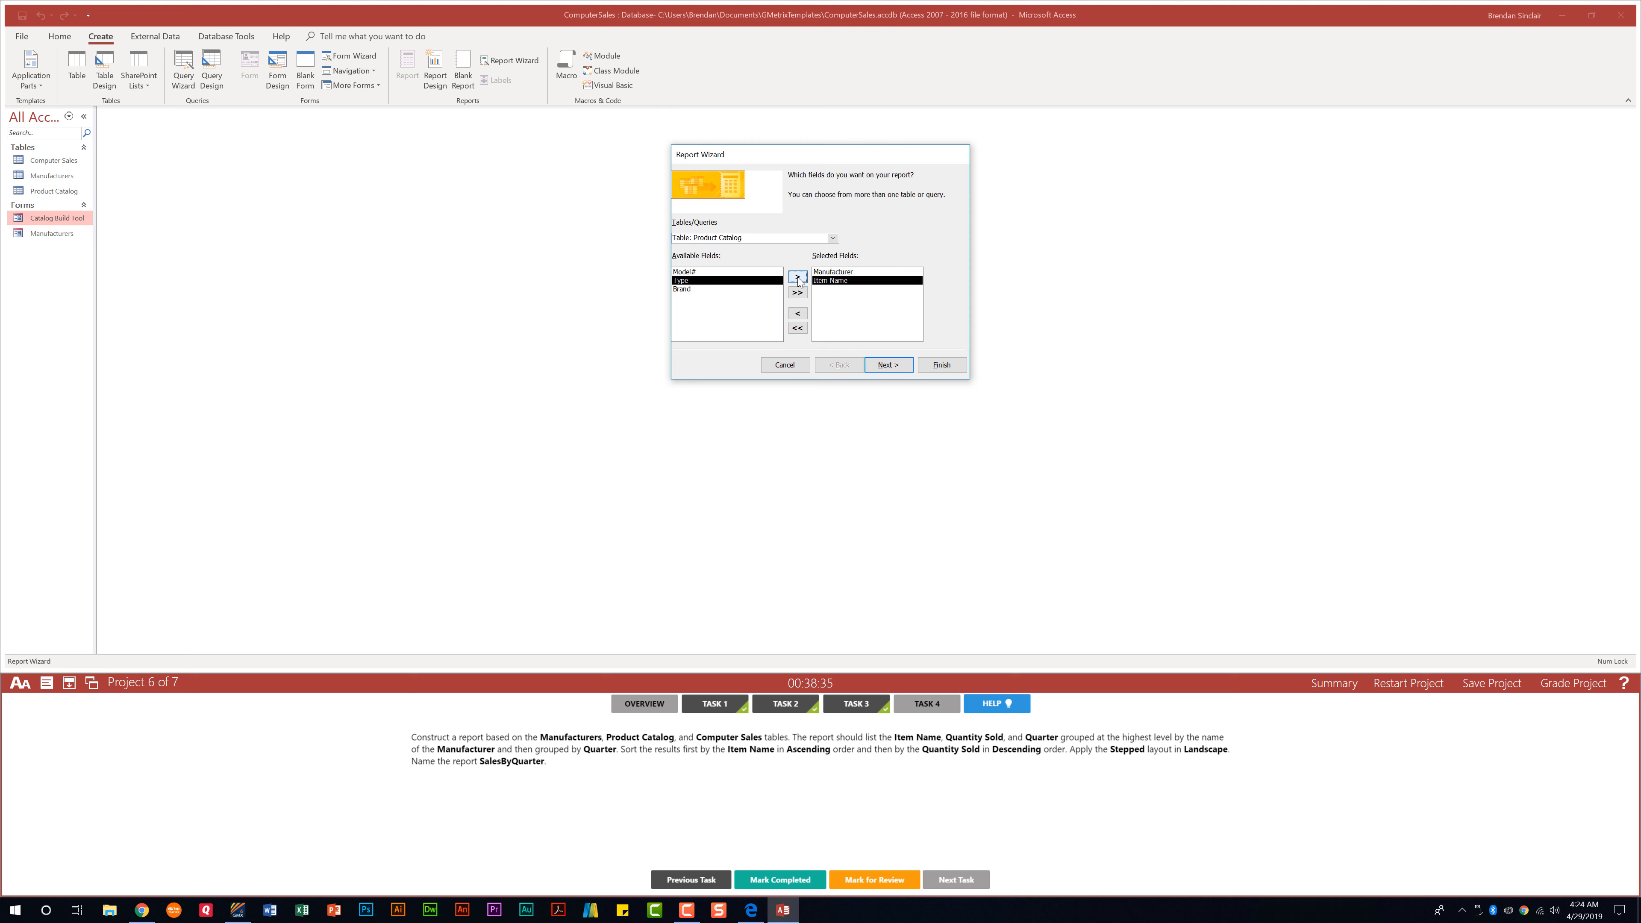
# - Add the Quarter and Quantity Sold fields from the Computer Sales table and continue to the grouping levels
pyautogui.click(833, 238)
pyautogui.click(808, 246)
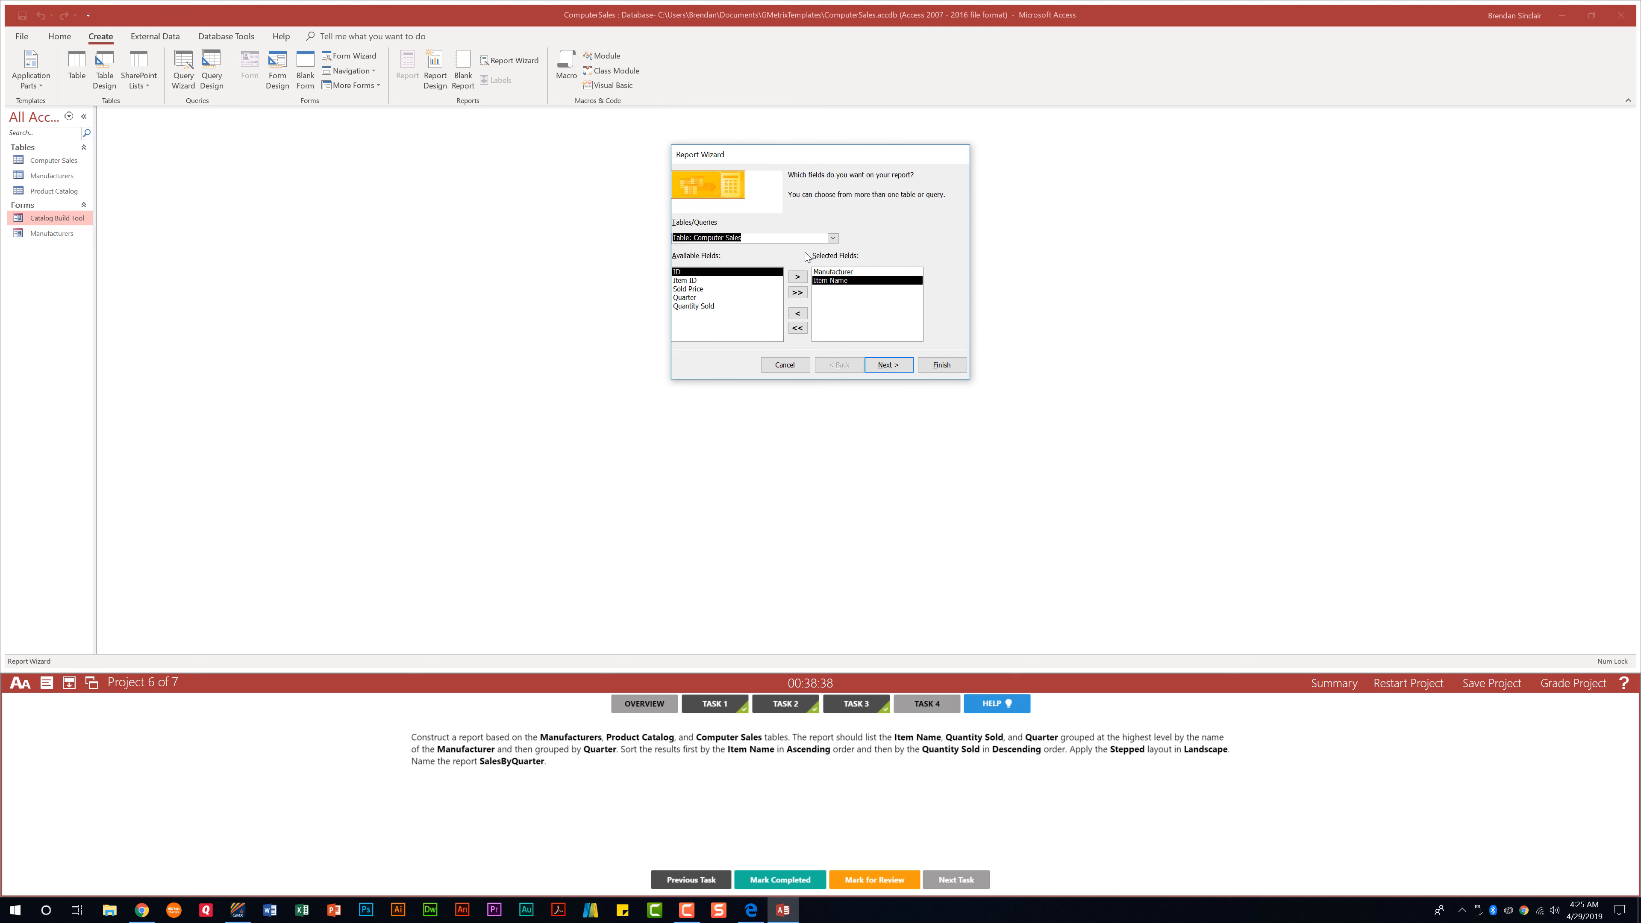
pyautogui.click(685, 298)
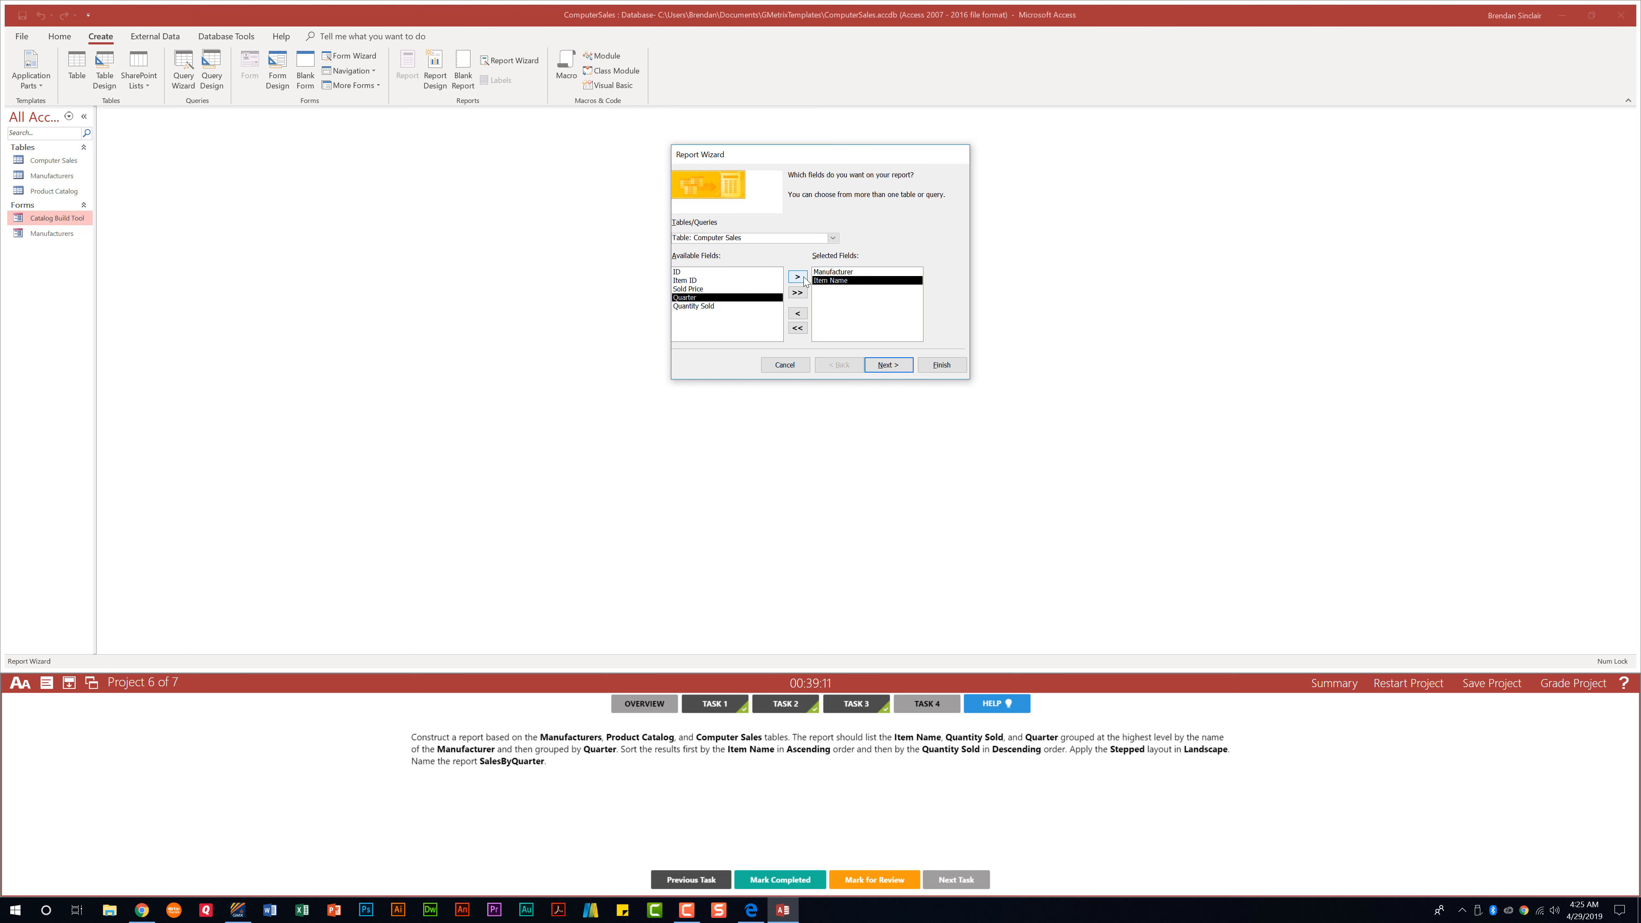
pyautogui.click(797, 276)
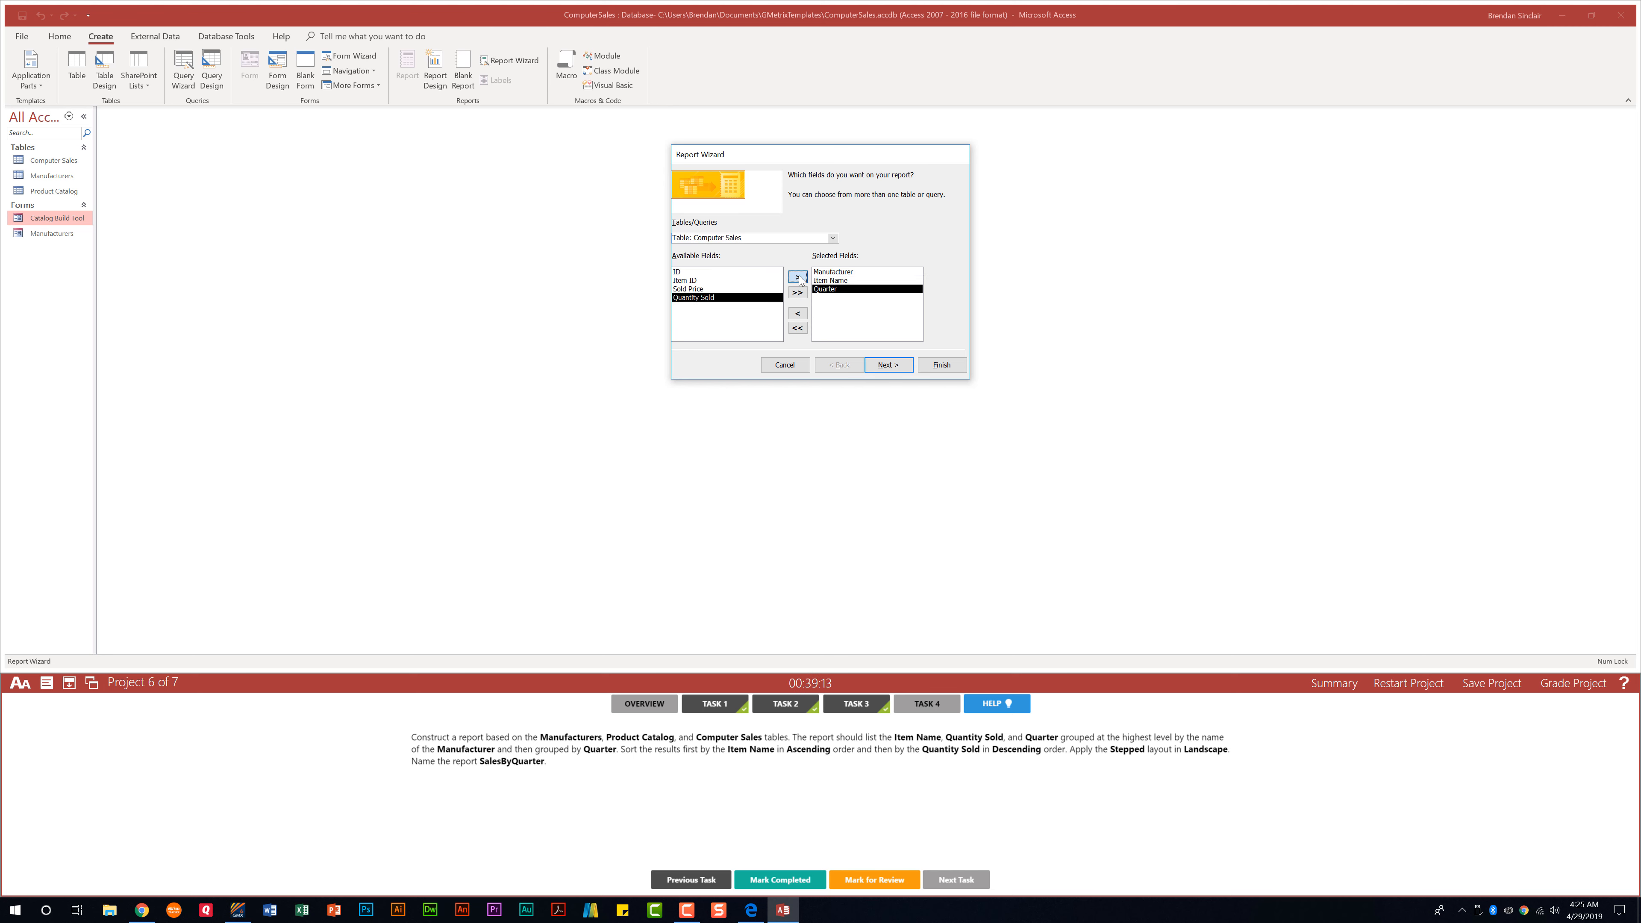
pyautogui.click(798, 278)
pyautogui.click(907, 365)
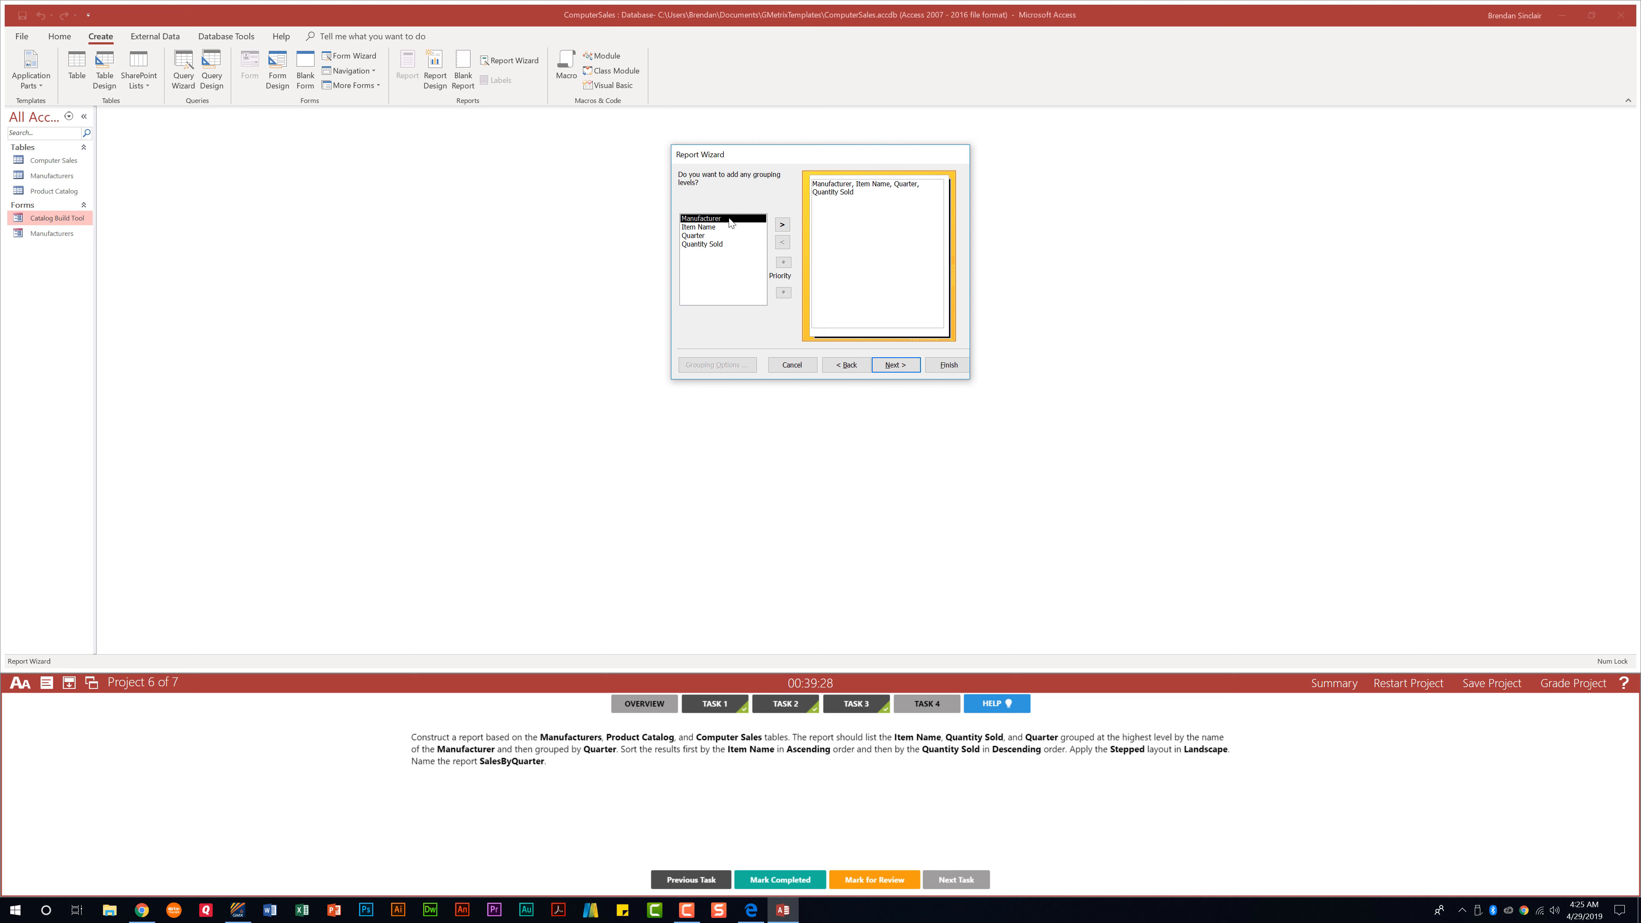
# - Group the report by Manufacturer at the highest level and by Quarter beneath it, and continue to the sort order
pyautogui.click(782, 225)
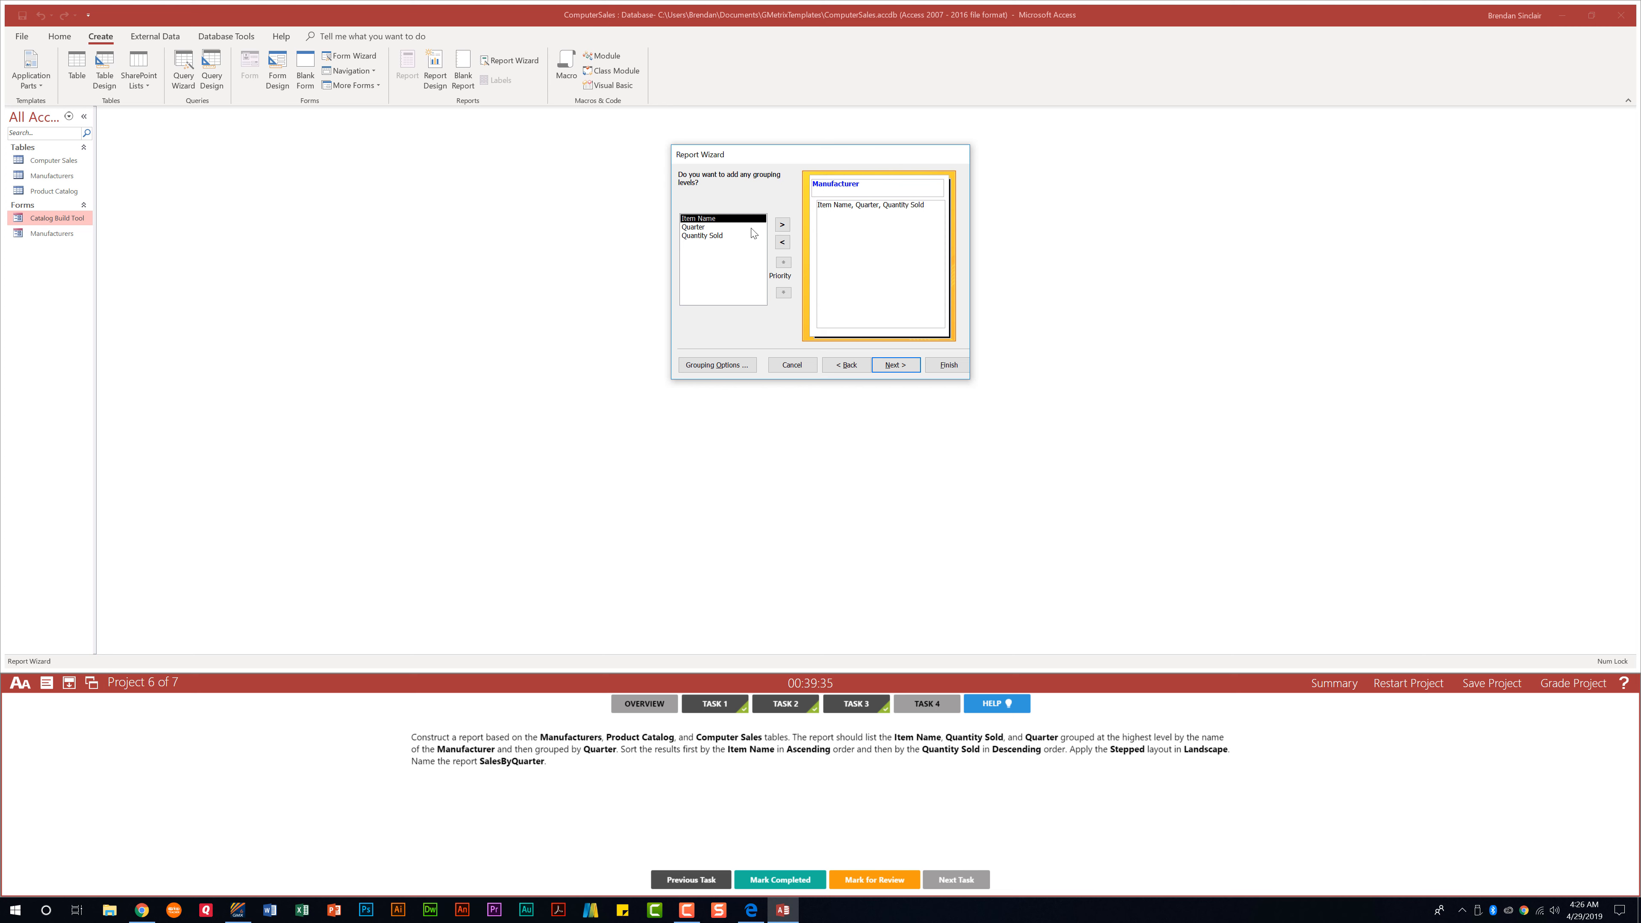
pyautogui.click(711, 227)
pyautogui.click(782, 225)
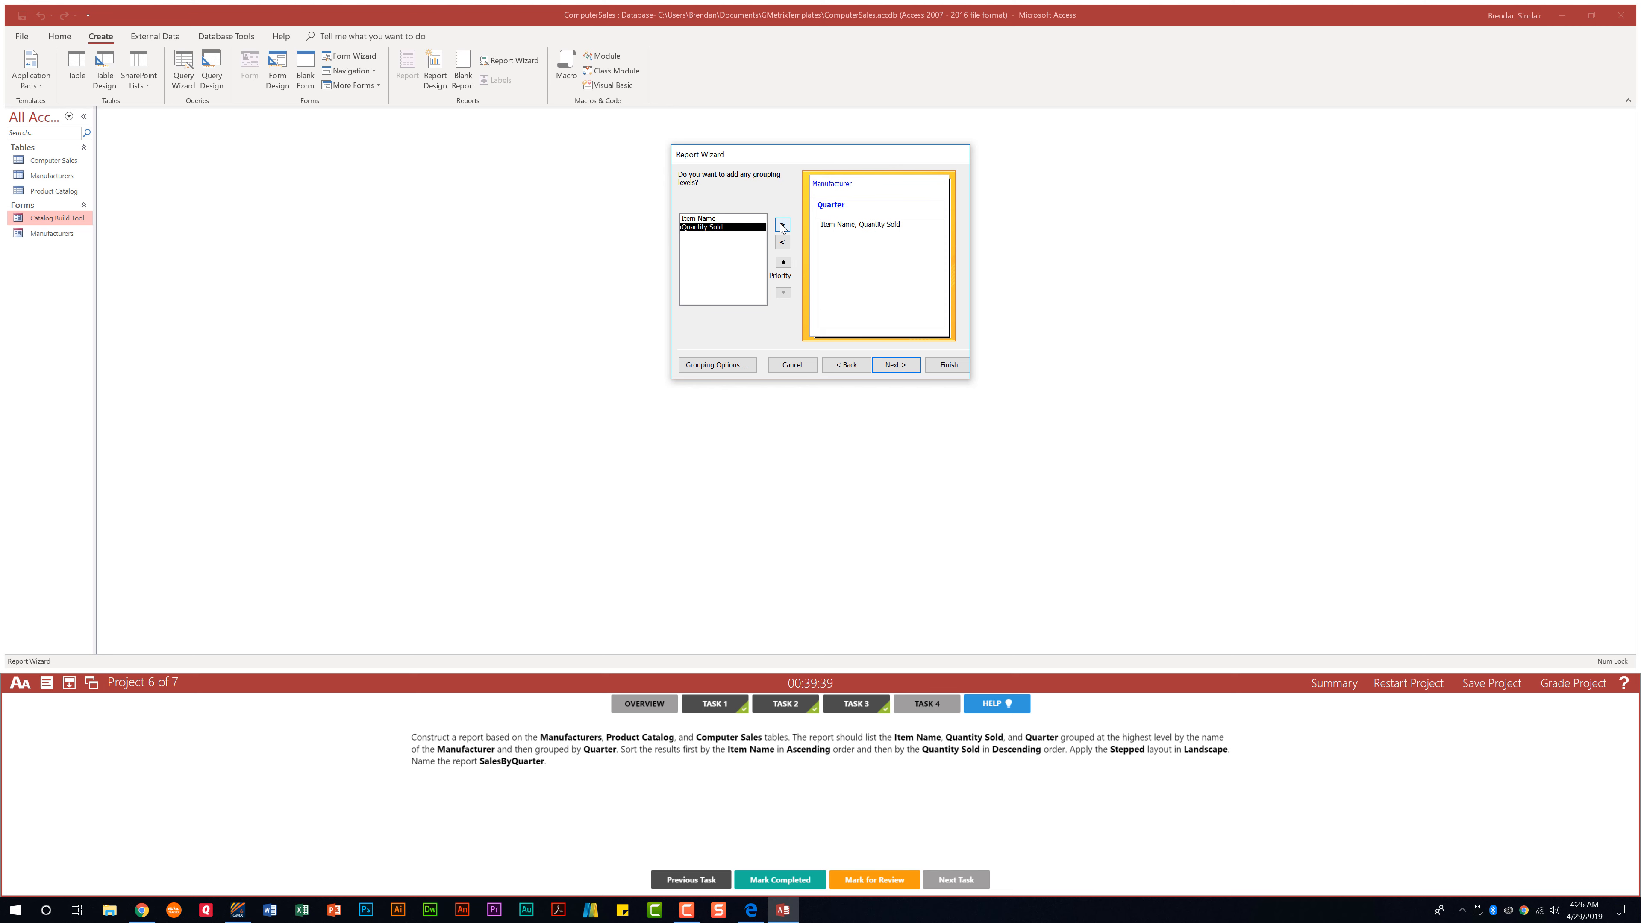
pyautogui.click(895, 365)
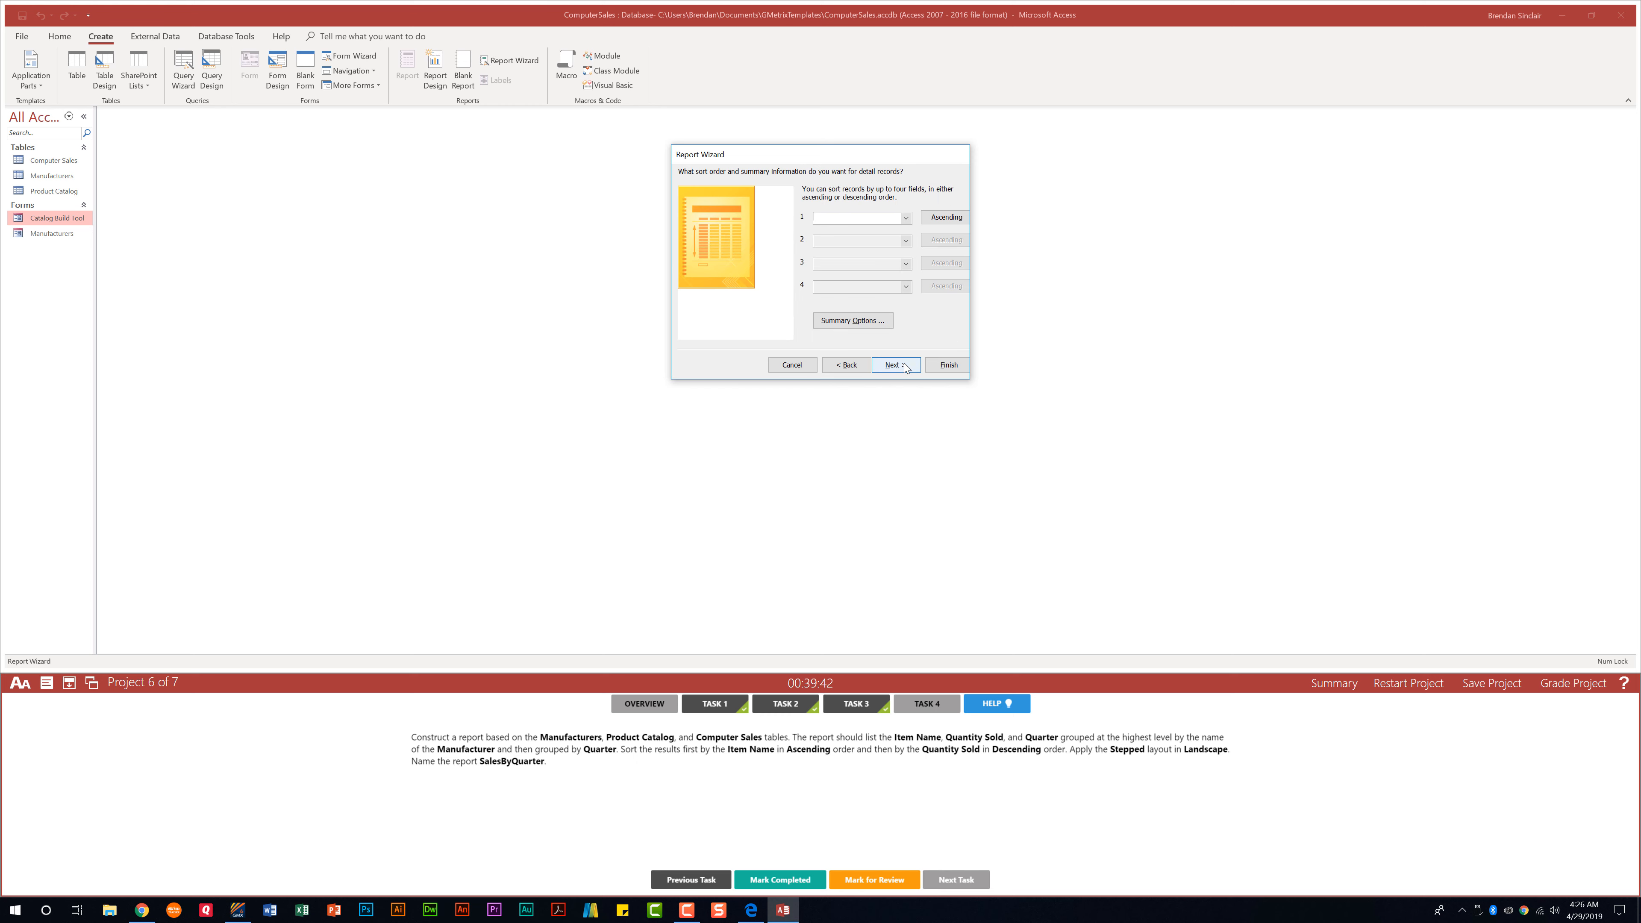
# - Sort the detail records by Item Name in ascending order and by Quantity Sold in descending order, and continue to the layout options
pyautogui.click(905, 218)
pyautogui.click(840, 228)
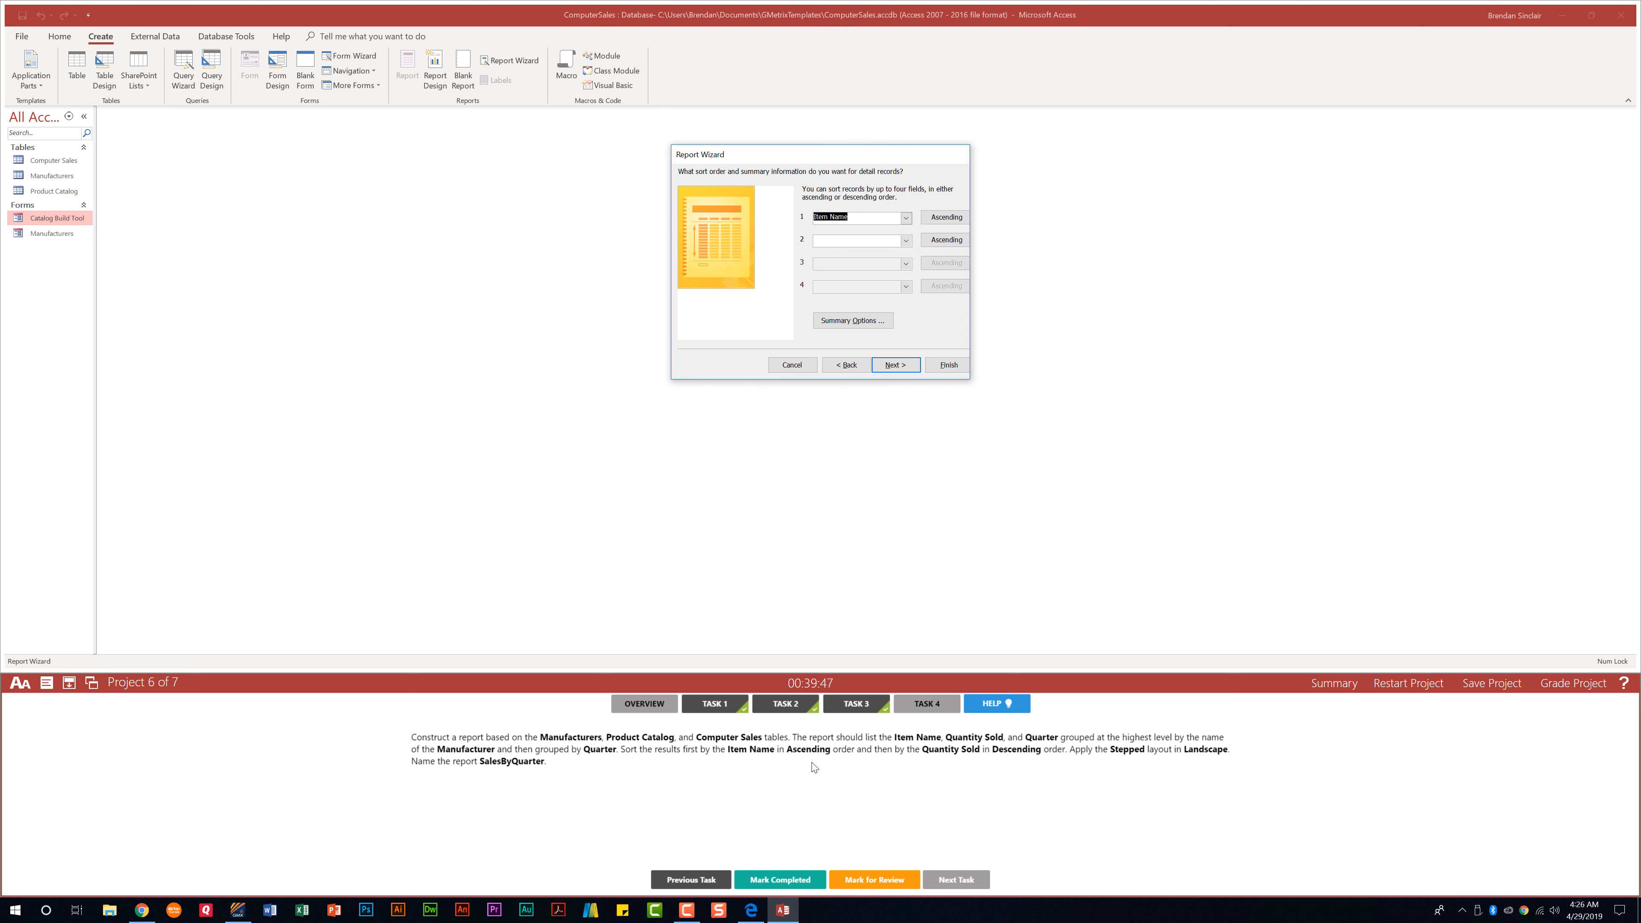
pyautogui.click(905, 241)
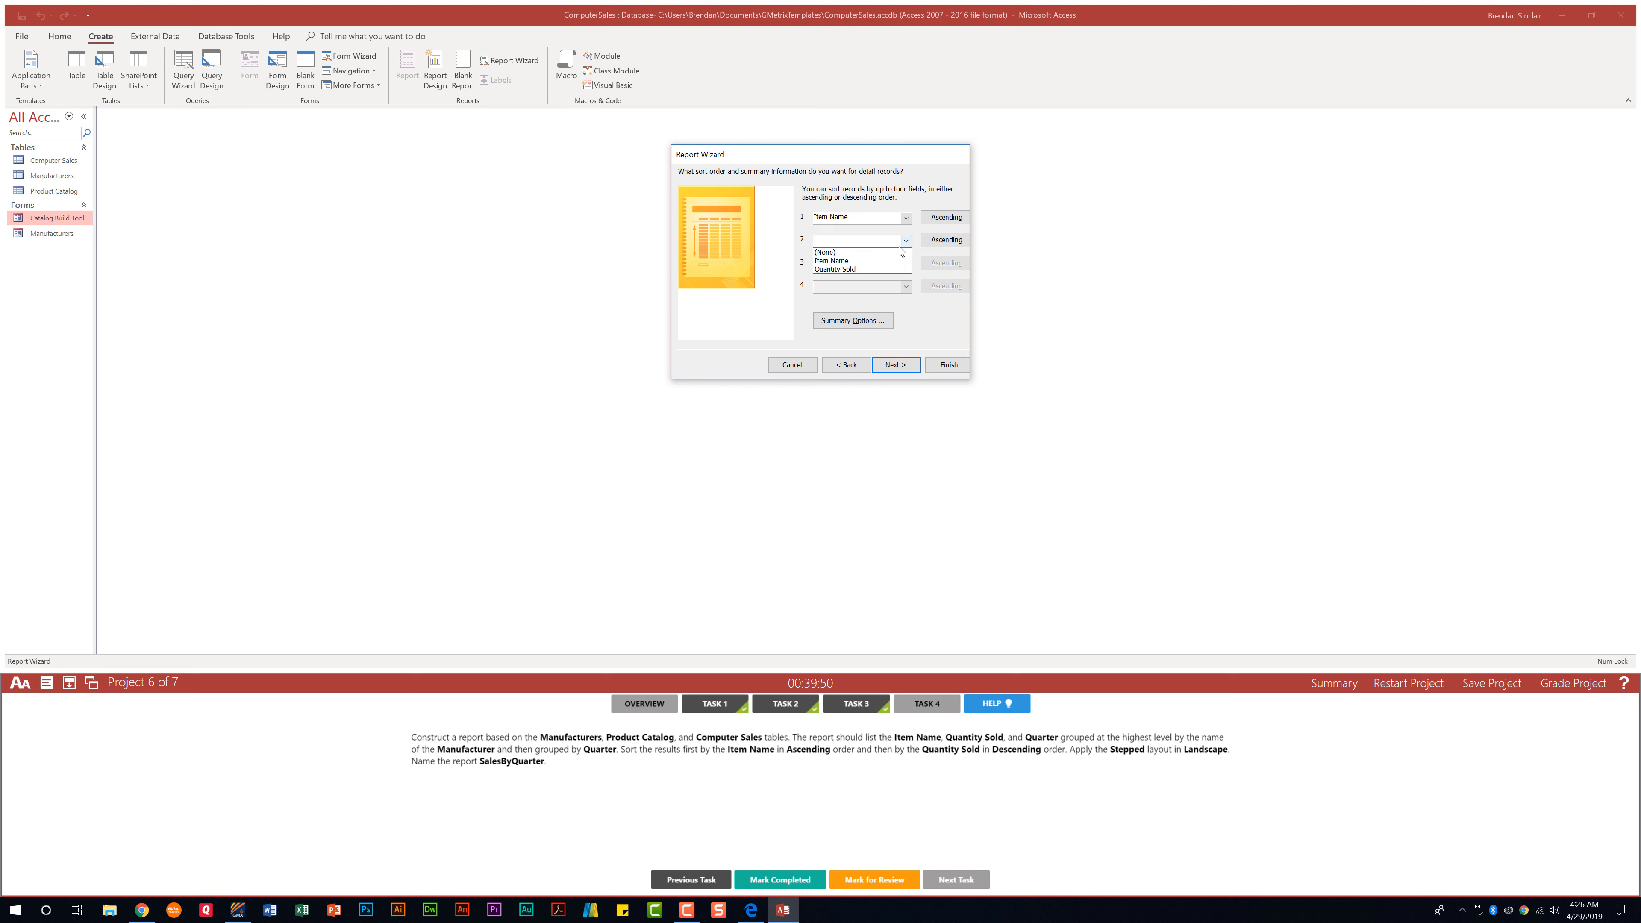
pyautogui.click(868, 269)
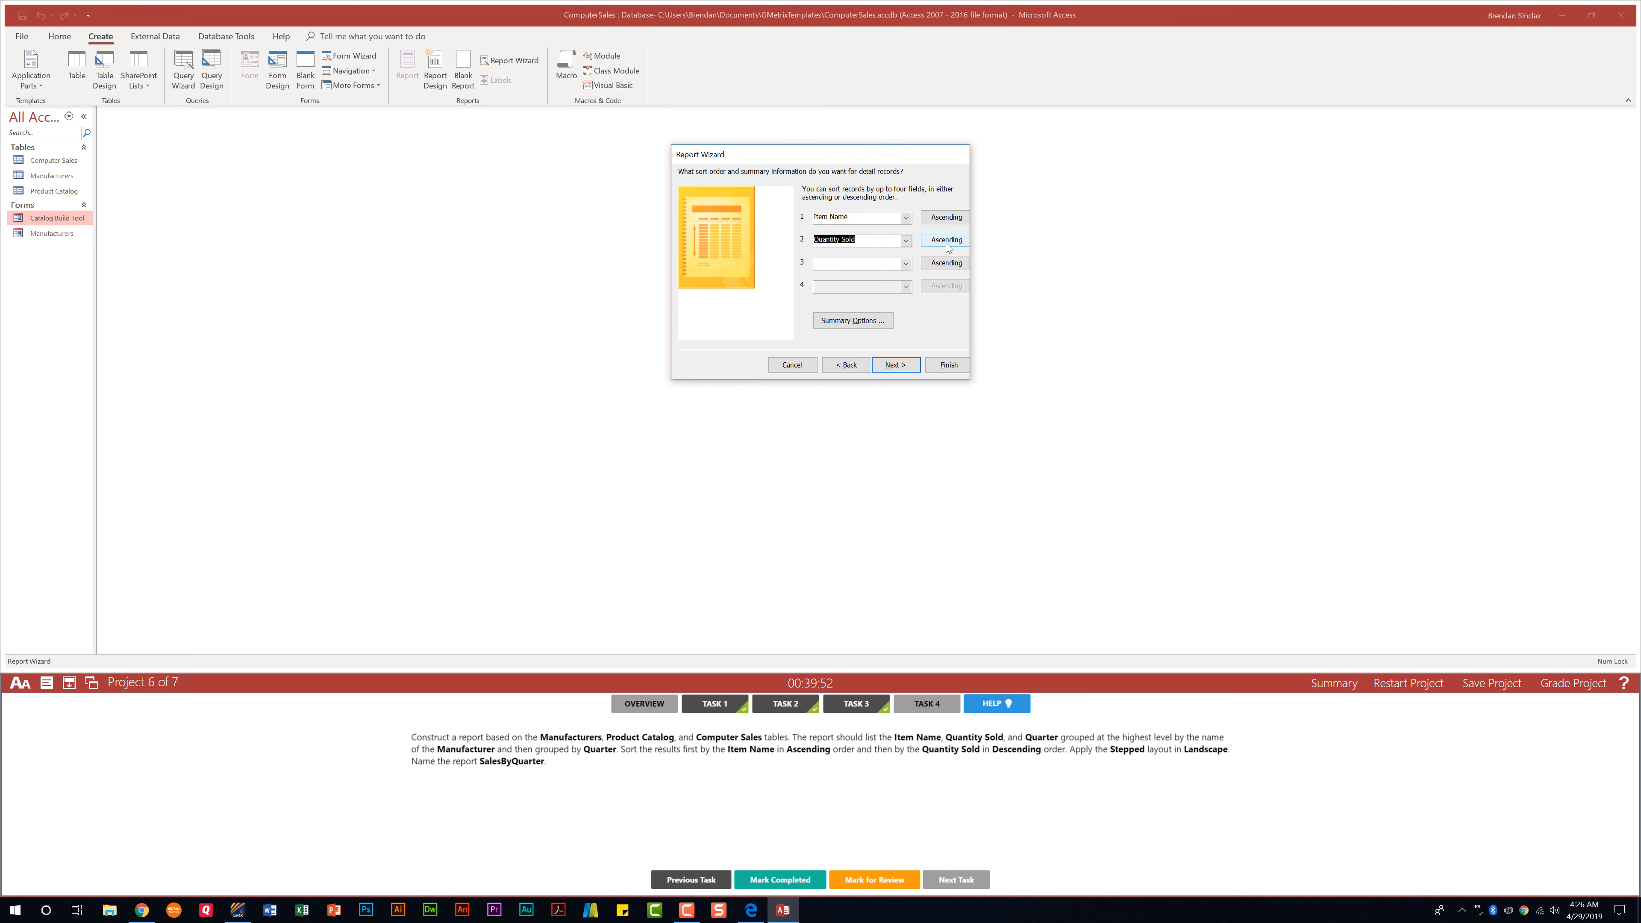
pyautogui.click(947, 242)
pyautogui.click(904, 365)
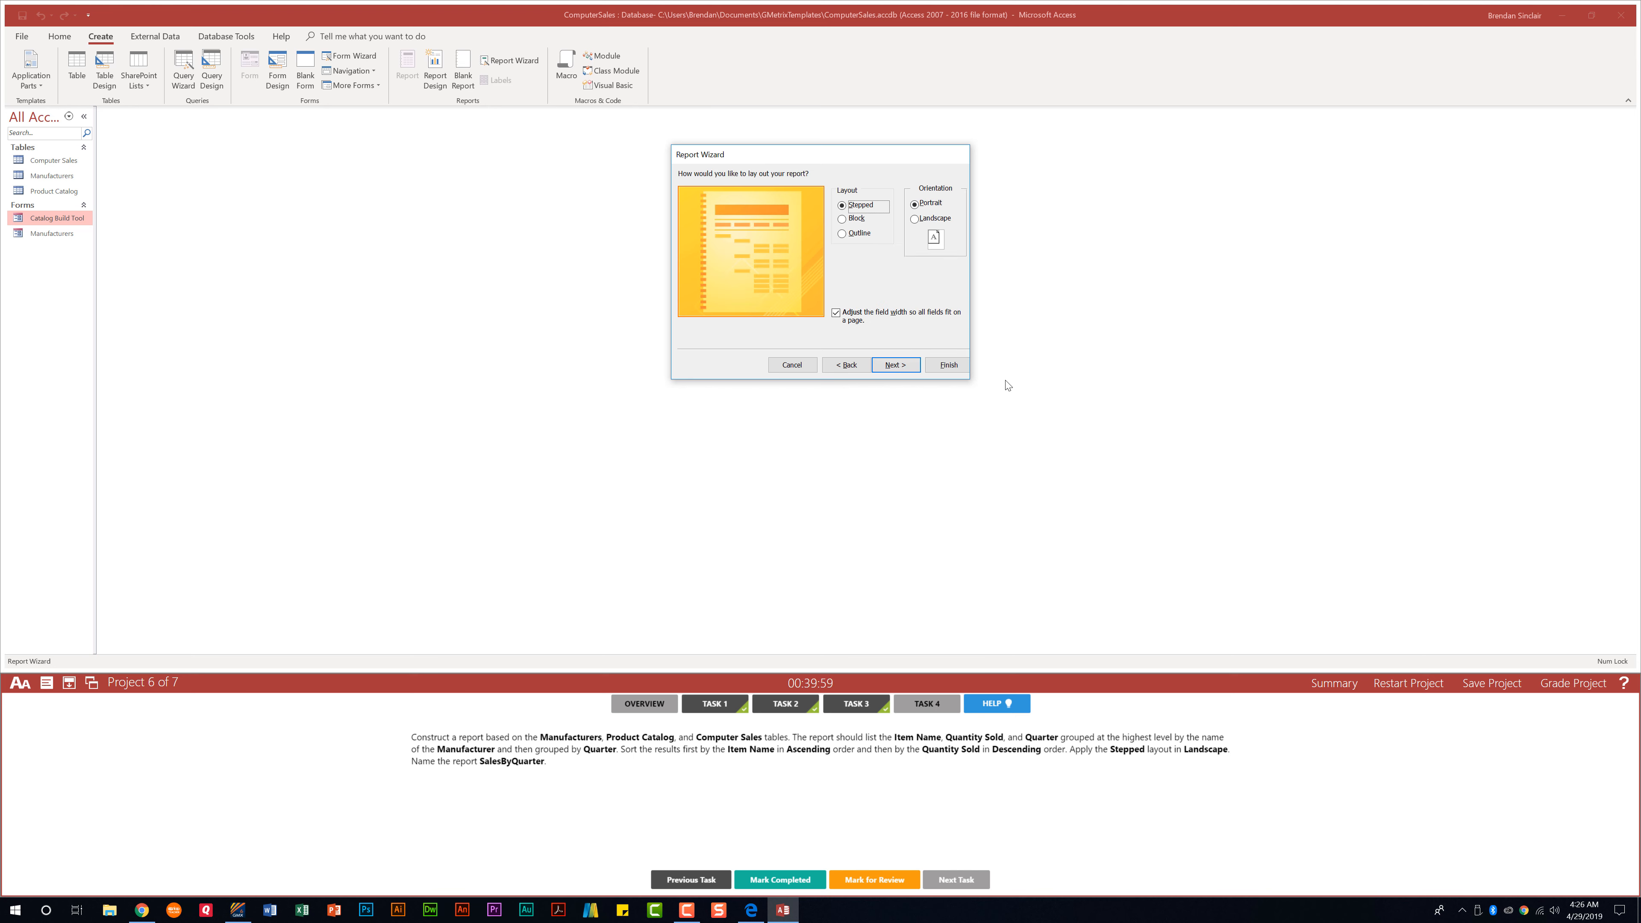
# - Set the report's orientation to Landscape with the Stepped layout, title it SalesByQuarter and finish the wizard
pyautogui.click(927, 220)
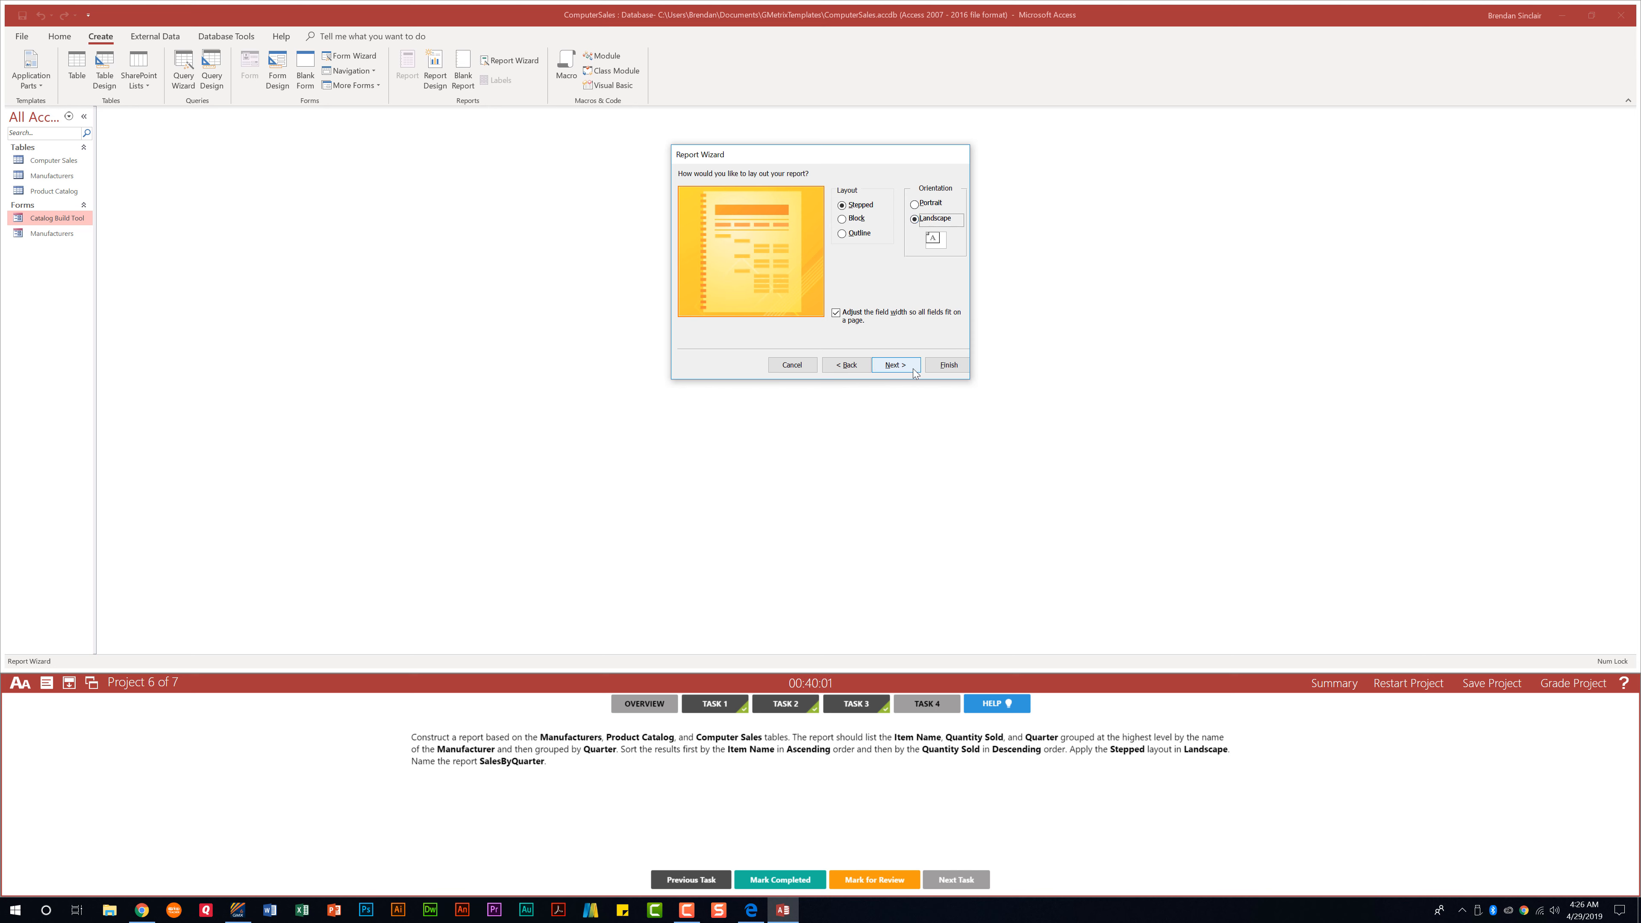
pyautogui.click(894, 364)
pyautogui.moveTo(849, 190); pyautogui.dragTo(778, 190)
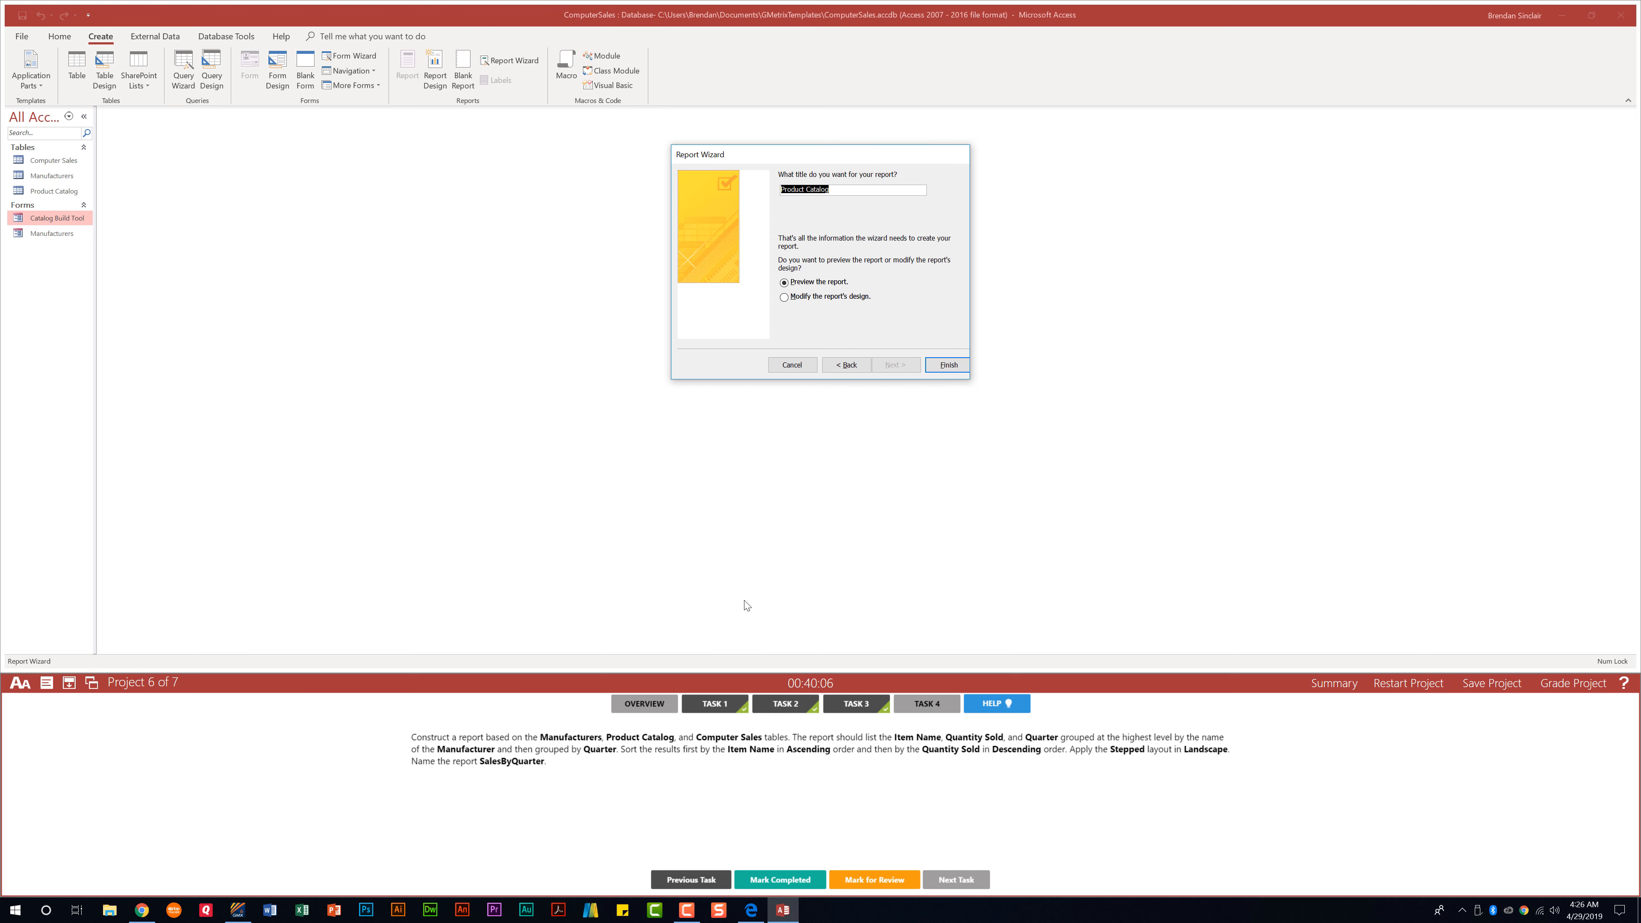
pyautogui.write('Sales')
pyautogui.write('uarter')
pyautogui.click(948, 364)
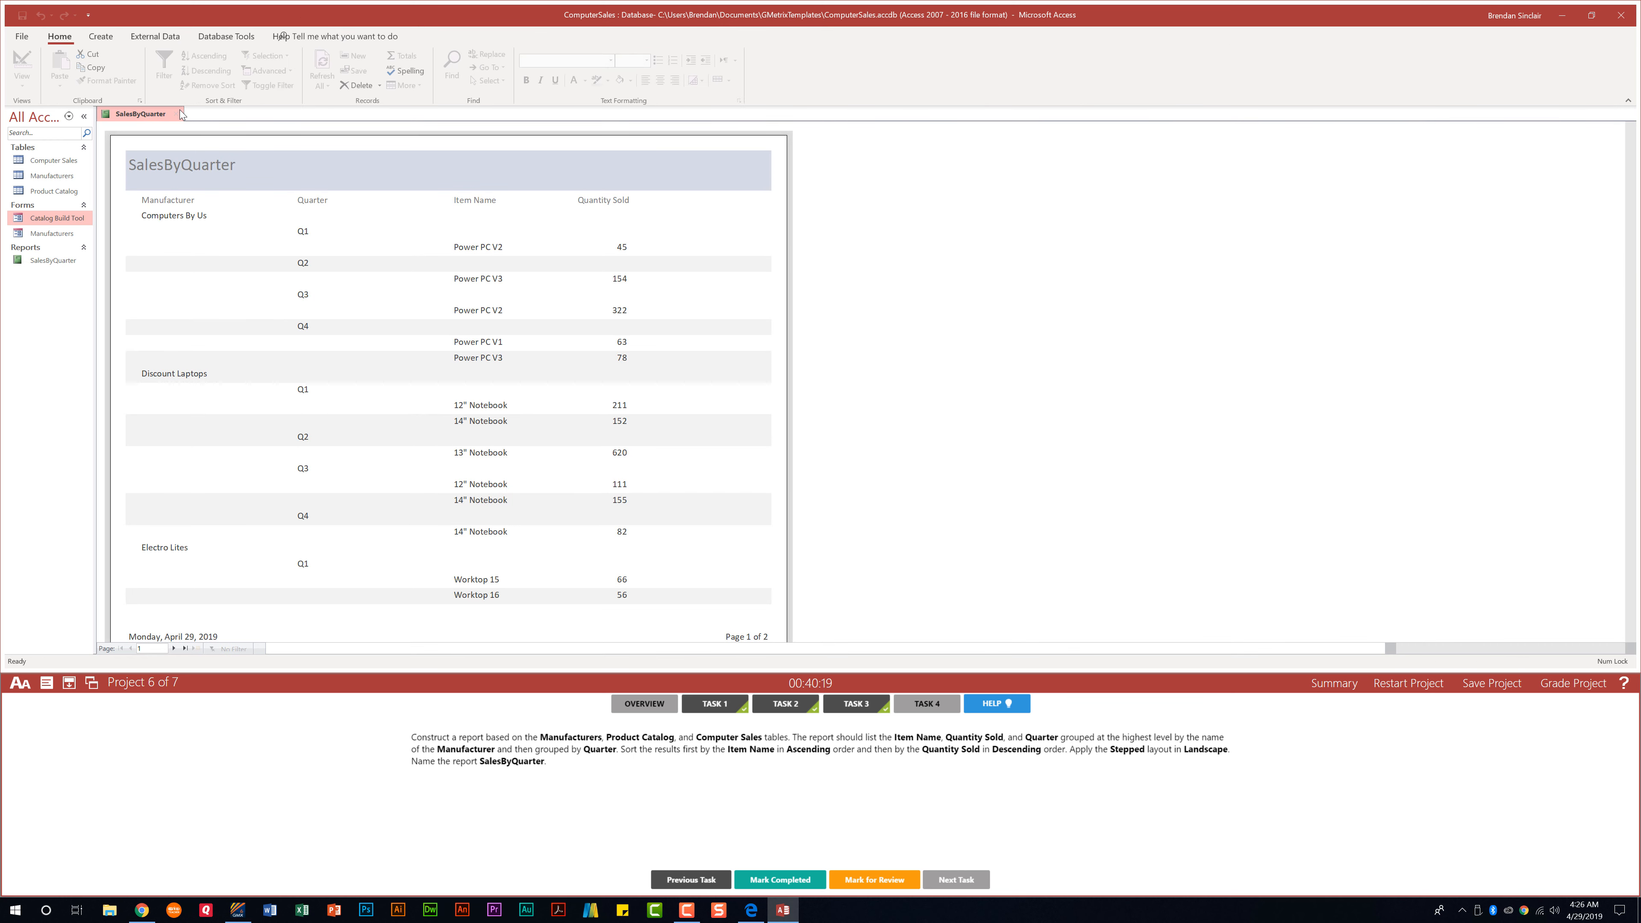
# - Close the SalesByQuarter report preview and mark Task 4 completed
pyautogui.click(181, 114)
pyautogui.click(793, 883)
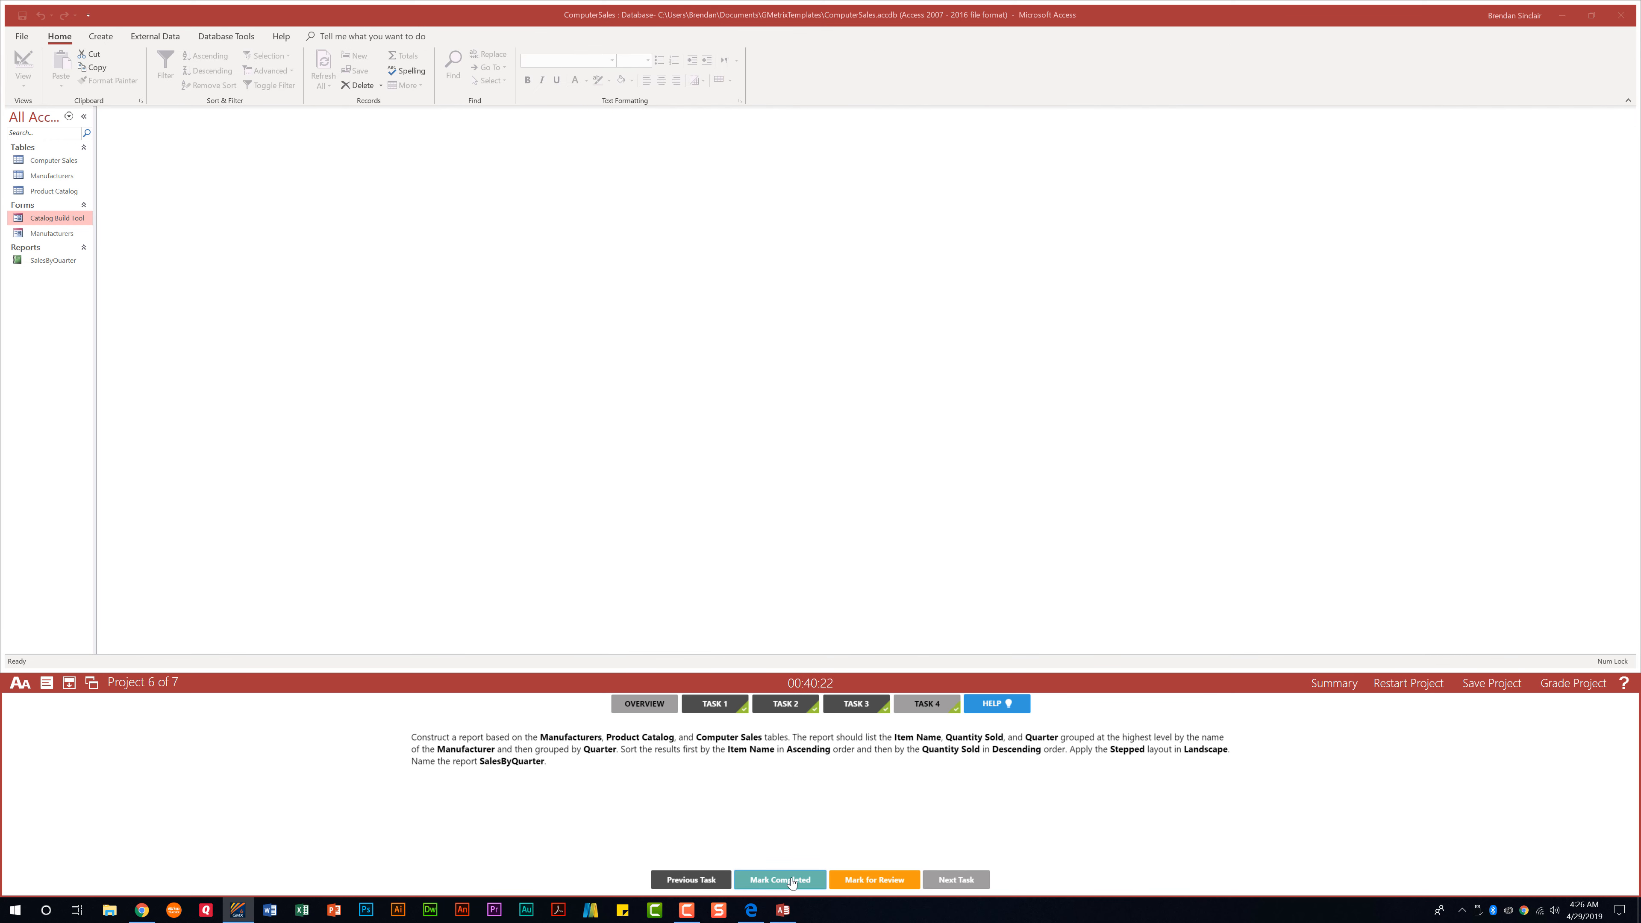